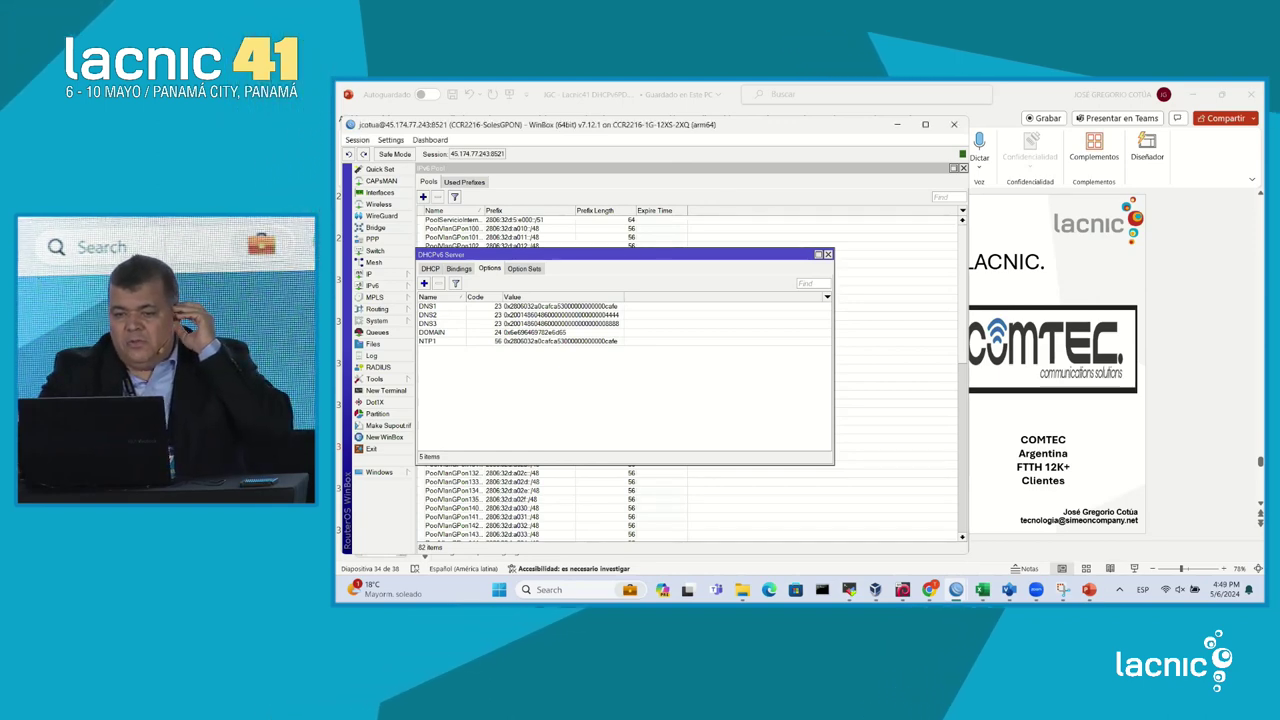
- Reposition the WinBox and DHCPv6 Server windows, and bring the IPv6 pool list to the front
{"action": "left_click_drag", "start_coordinate": [640, 125], "coordinate": [847, 143]}
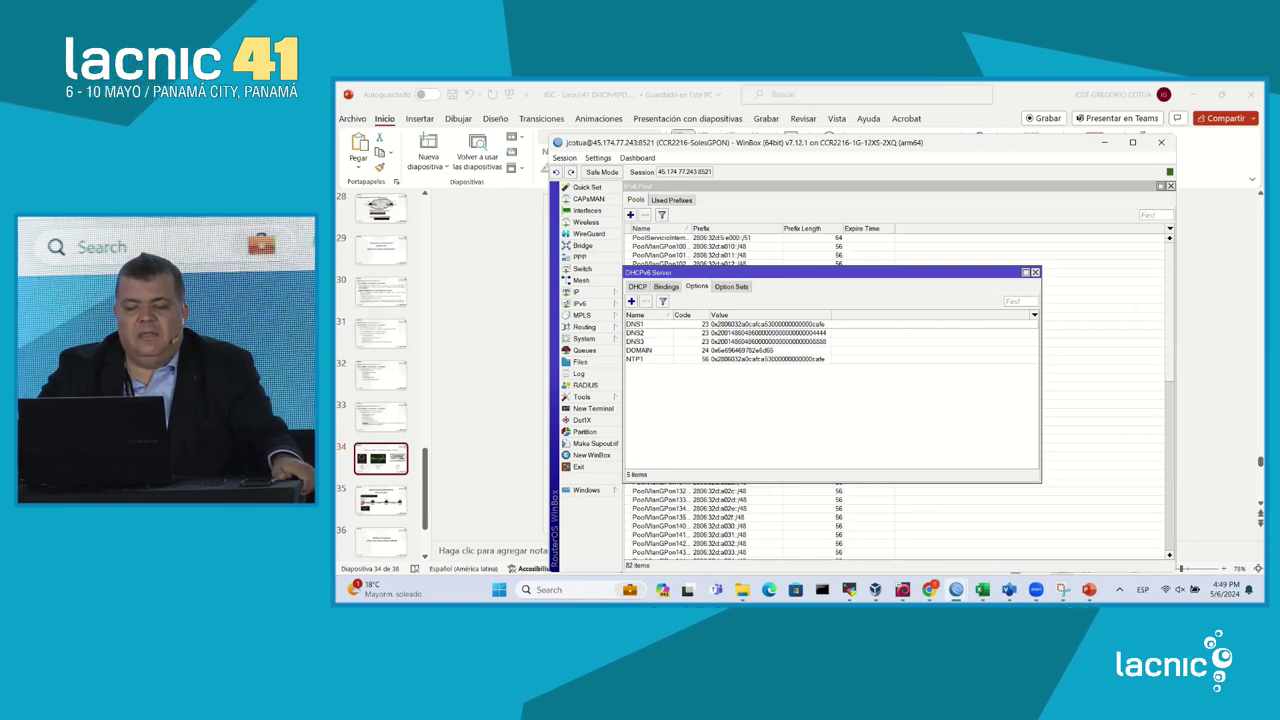
{"action": "left_click_drag", "start_coordinate": [800, 272], "coordinate": [902, 205]}
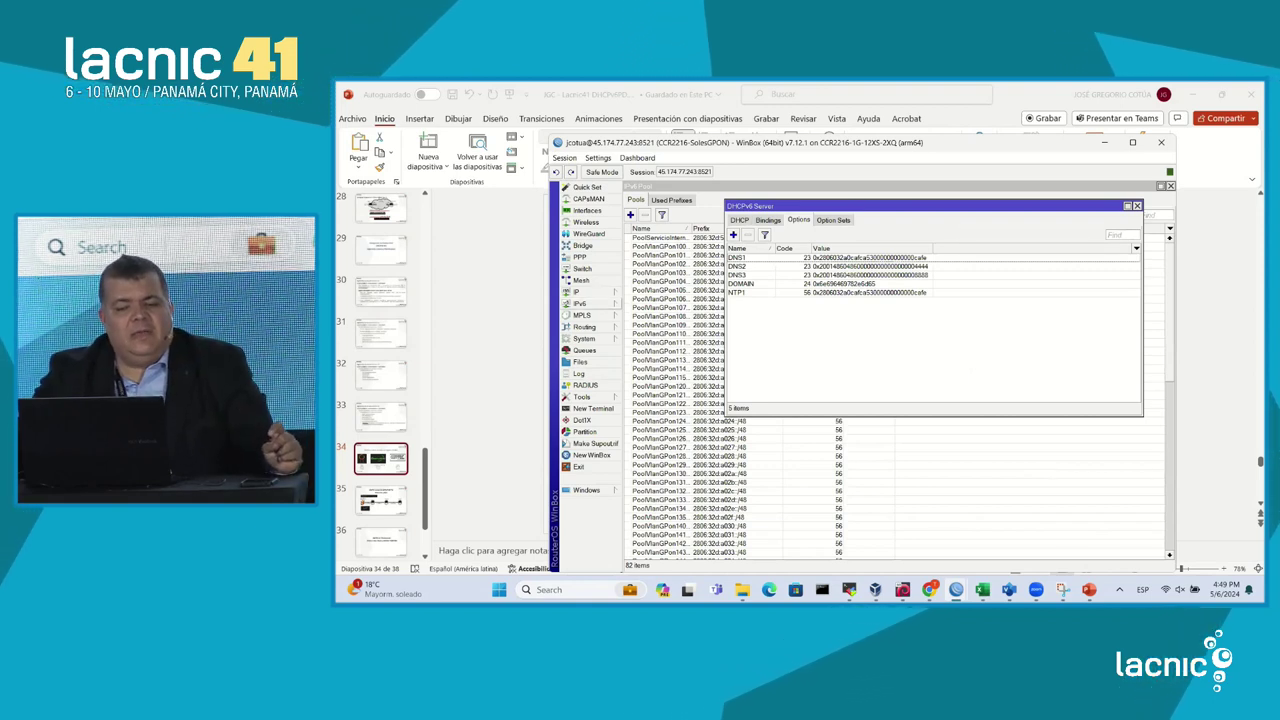
{"action": "left_click", "coordinate": [581, 304]}
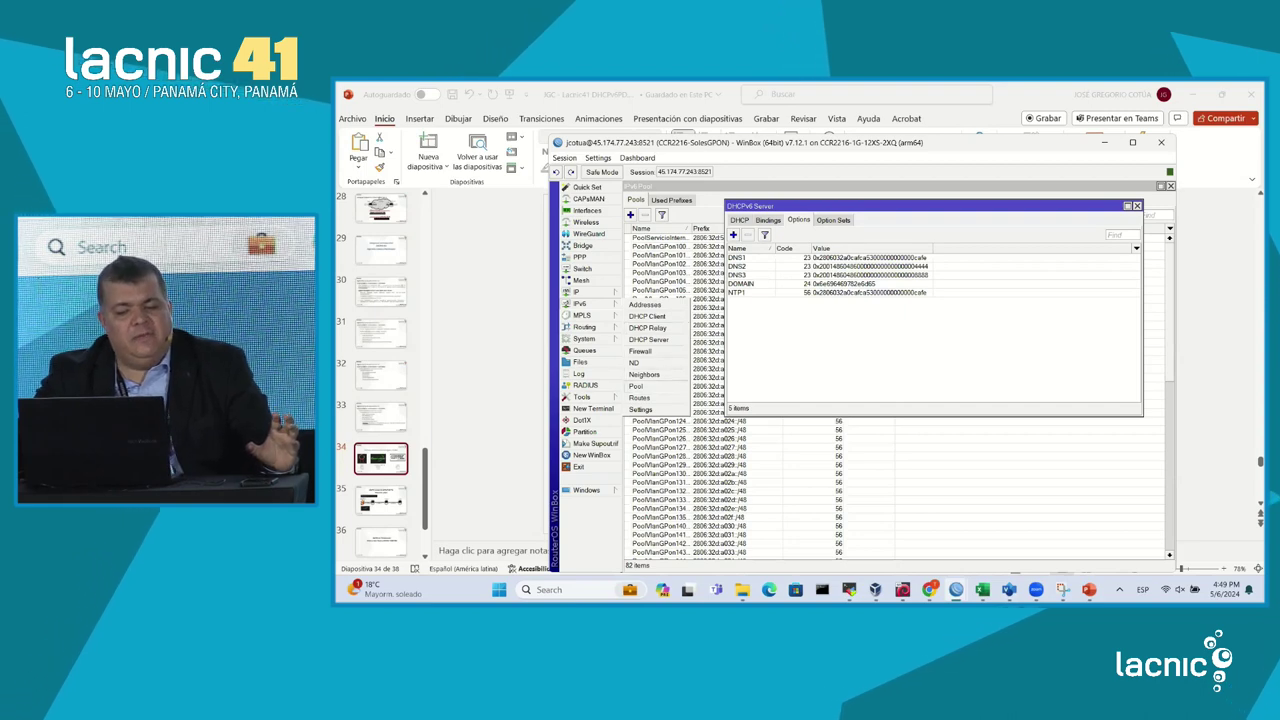
{"action": "left_click", "coordinate": [636, 386]}
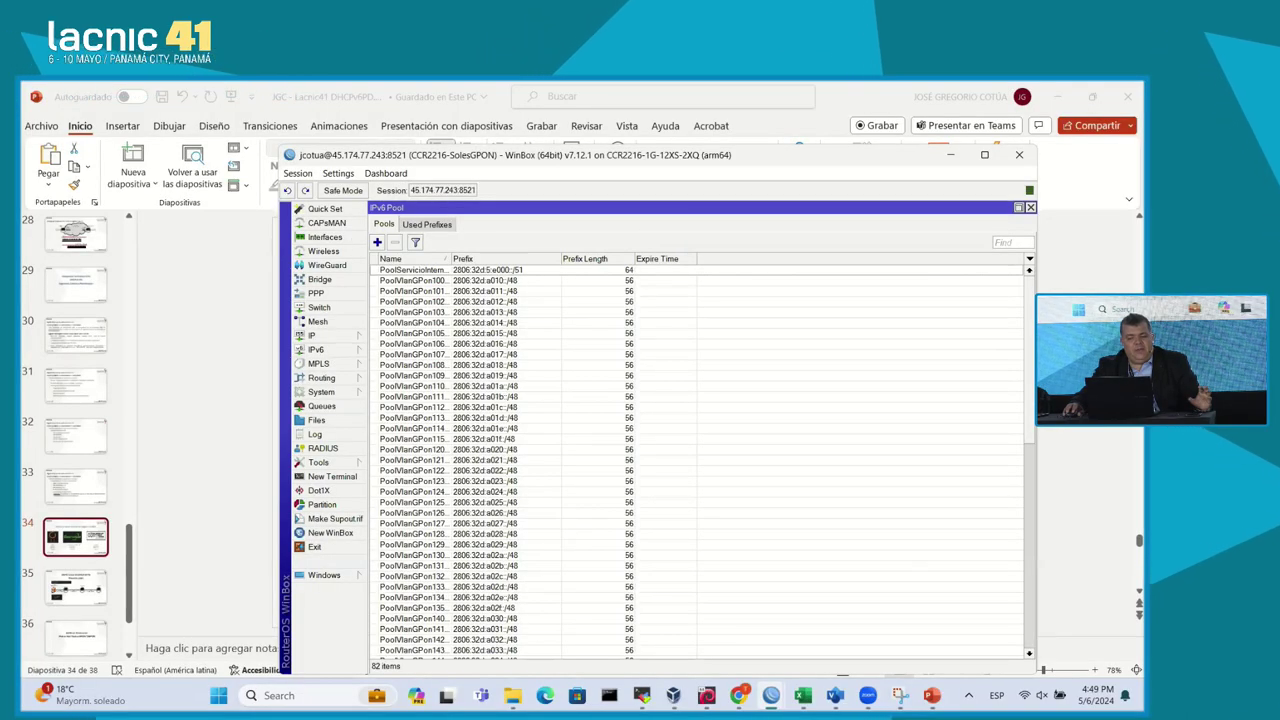
- Widen the Name column of the IPv6 pool list to fit full pool names and enlarge the interface zoom
{"action": "left_click_drag", "start_coordinate": [451, 259], "coordinate": [530, 259]}
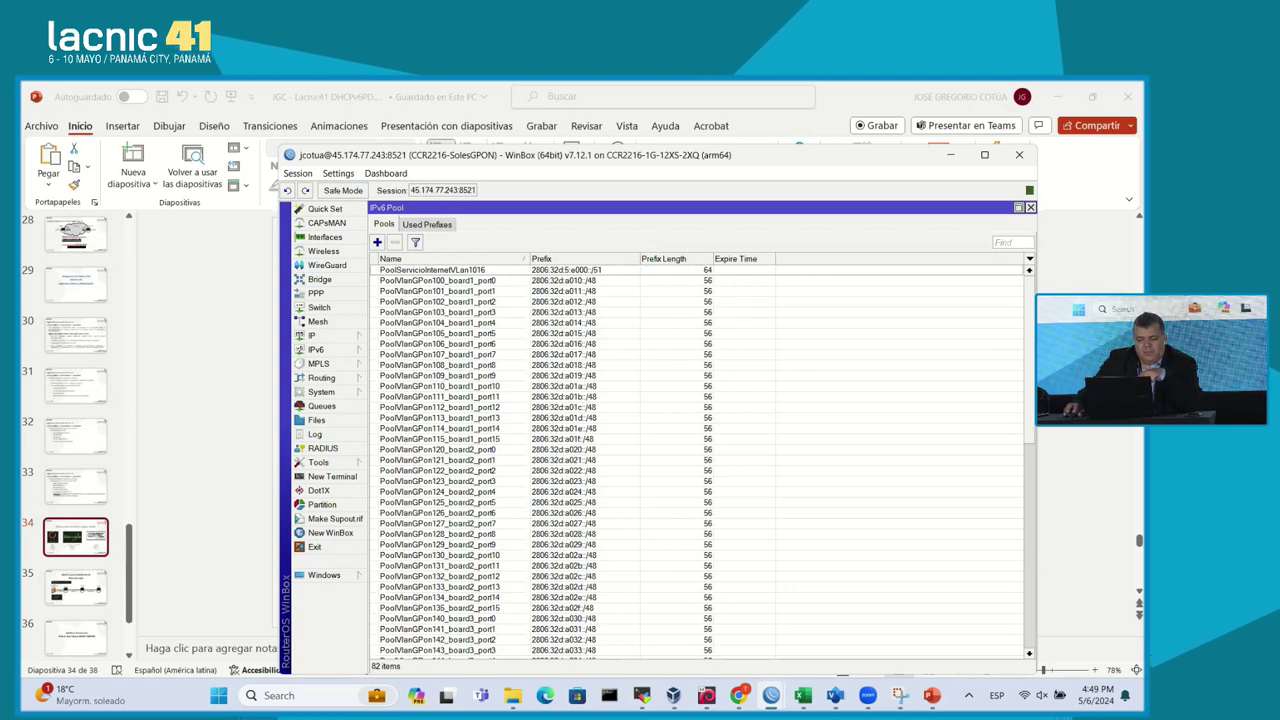
{"action": "left_click", "coordinate": [338, 173]}
{"action": "left_click", "coordinate": [360, 226]}
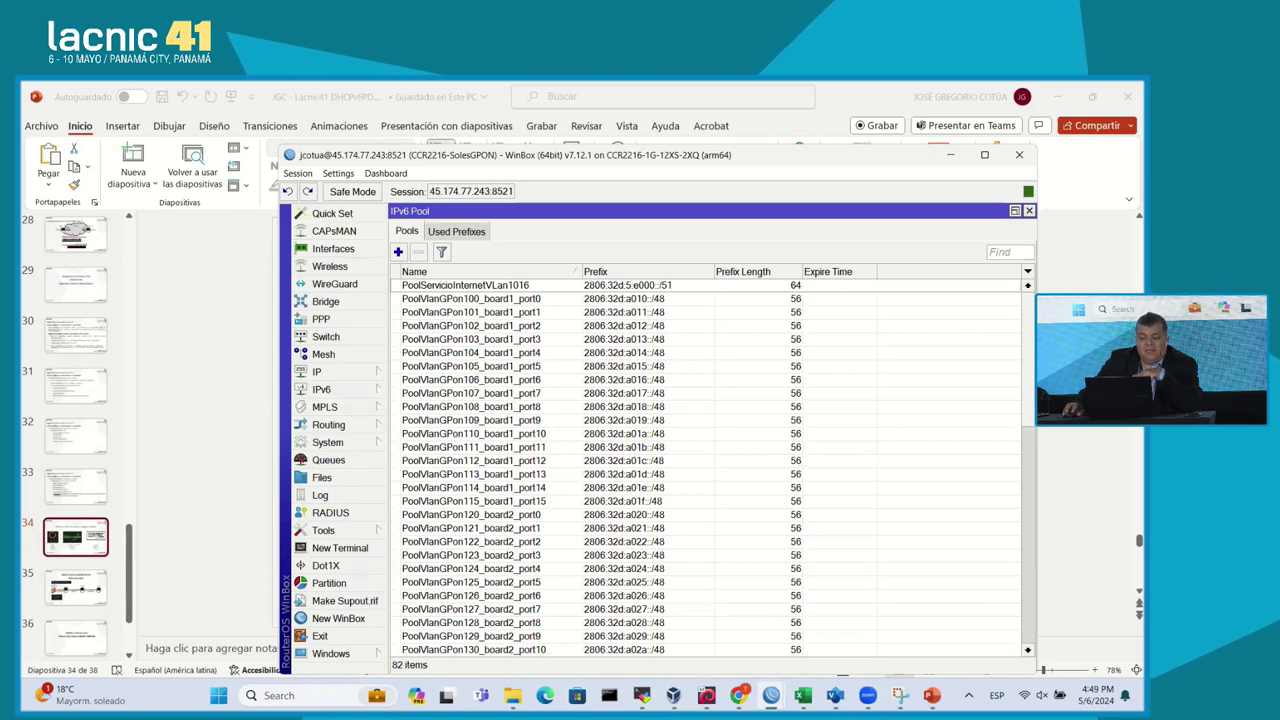
- Inspect the prefix and prefix length of PoolVlanGPon102_board1_port2, and close the entry and the pool list
{"action": "left_click", "coordinate": [624, 326]}
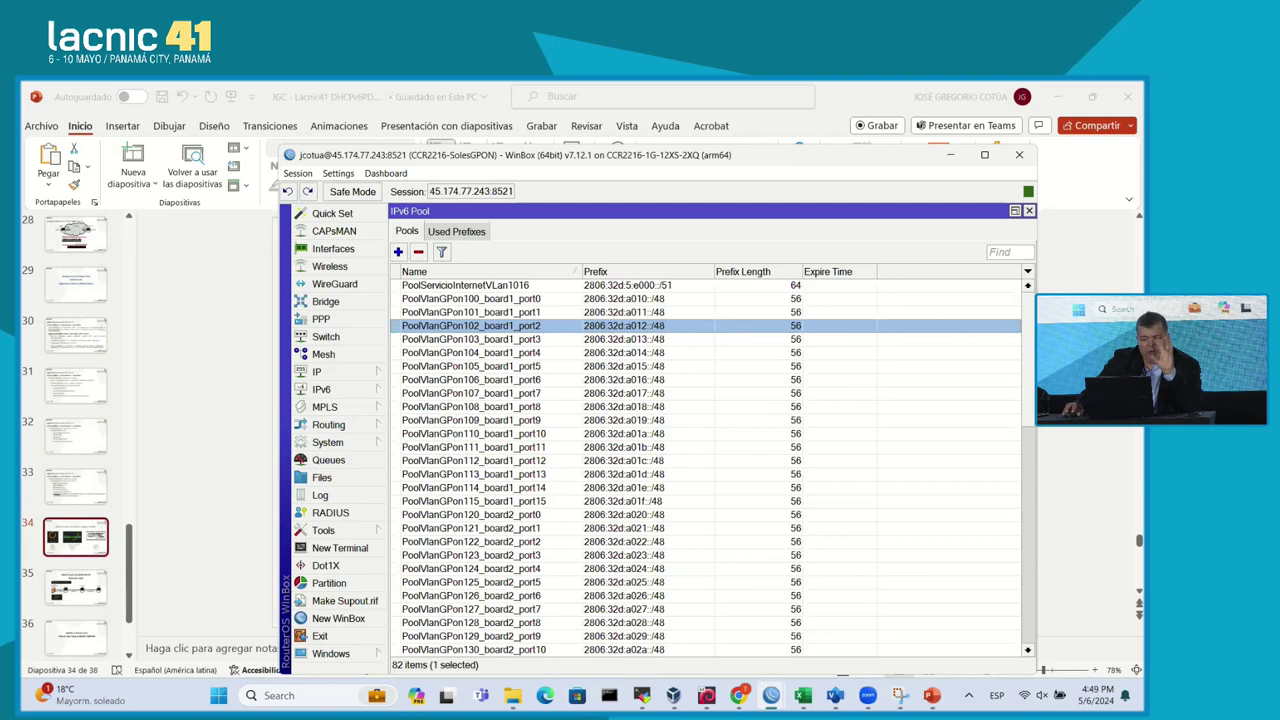
{"action": "double_click", "coordinate": [480, 326]}
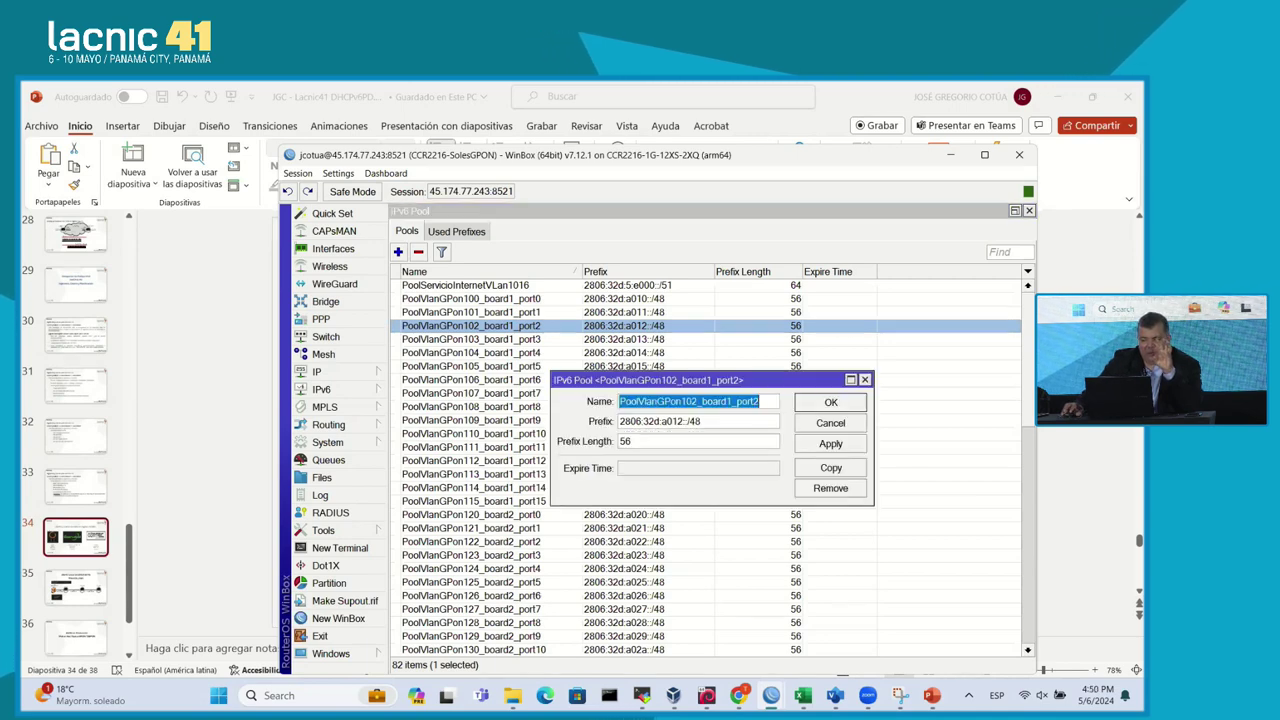
{"action": "key", "text": "Tab"}
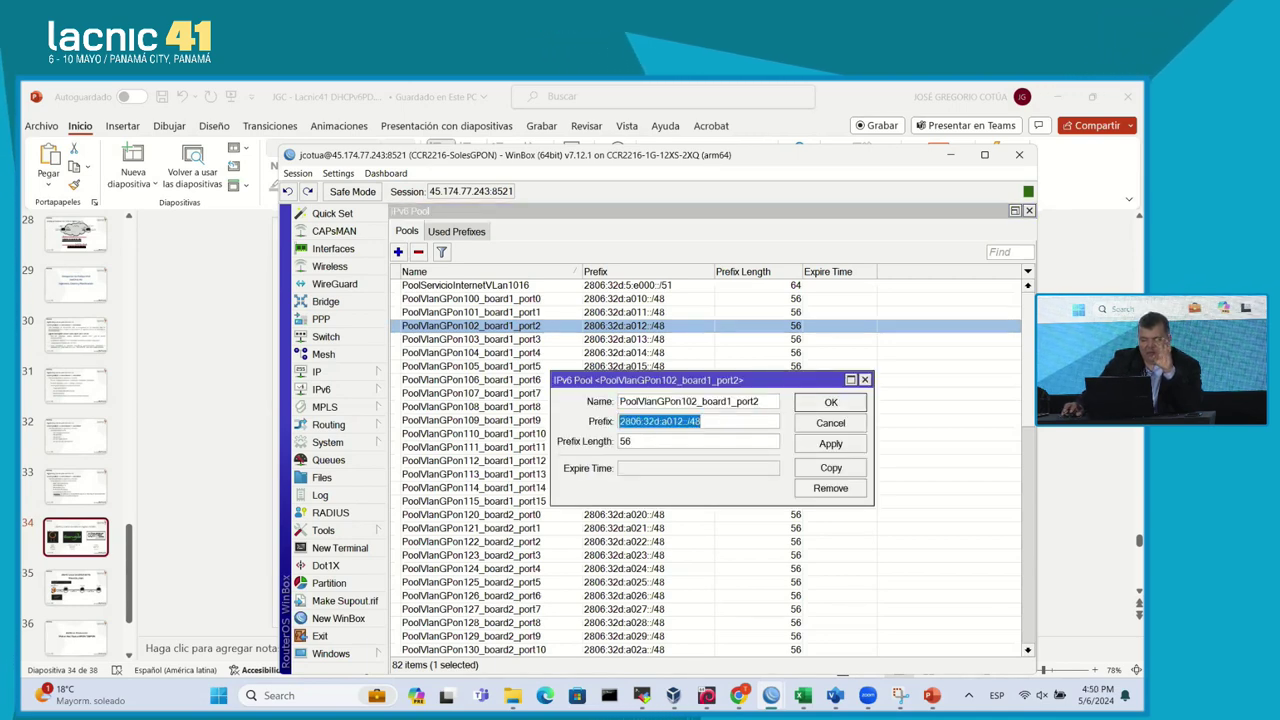
{"action": "key", "text": "Tab"}
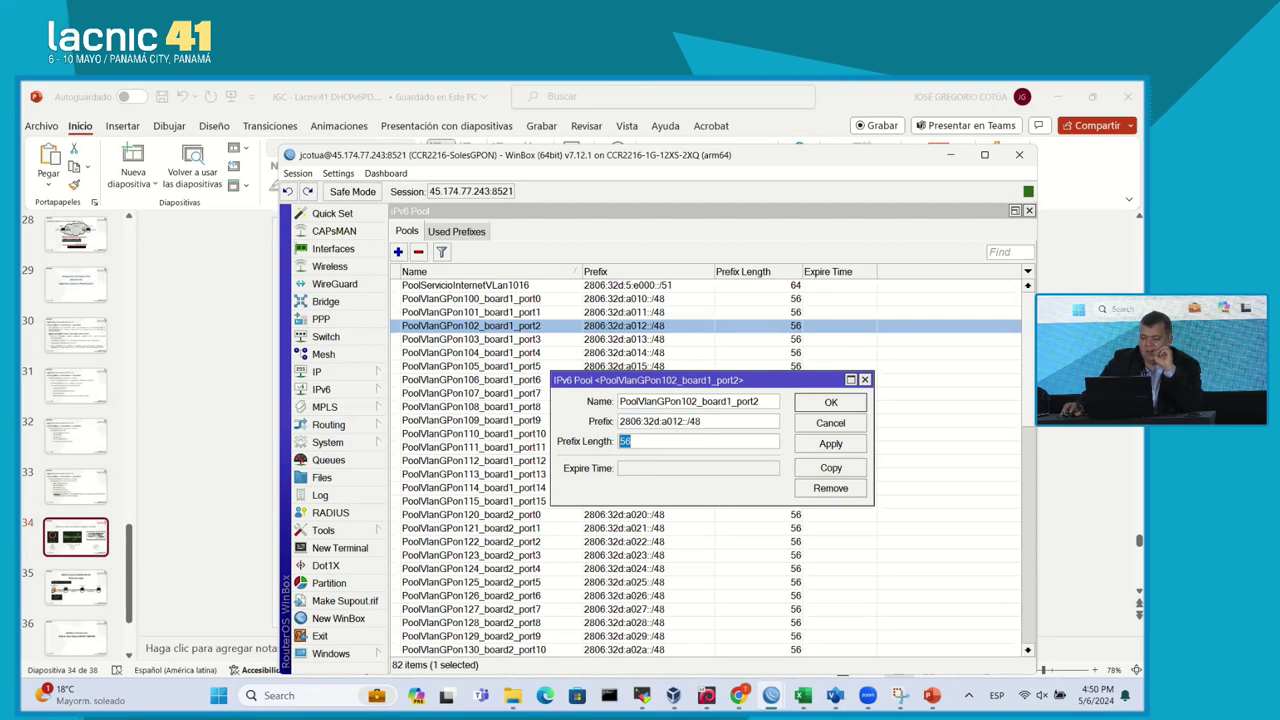
{"action": "key", "text": "Return"}
{"action": "key", "text": "Escape"}
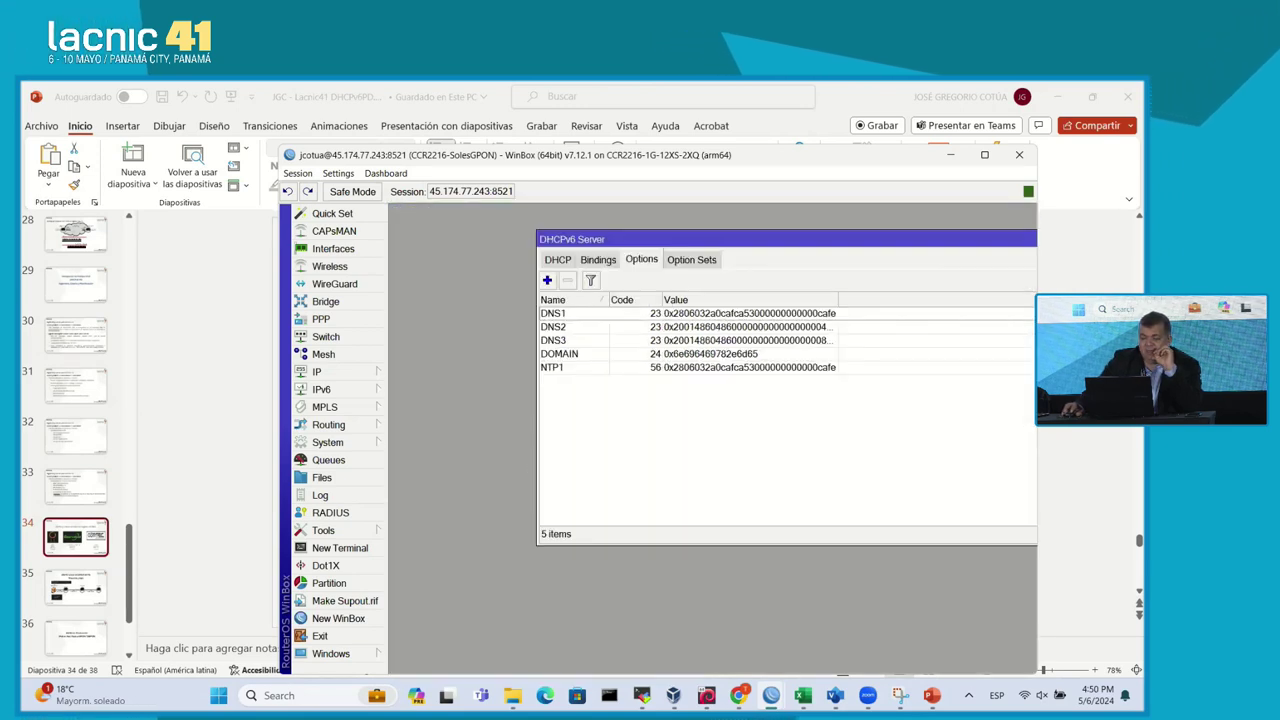
- Maximize the DHCPv6 Server window, widen the option Value column, and examine the DNS1, DOMAIN and NTP1 options
{"action": "double_click", "coordinate": [760, 239]}
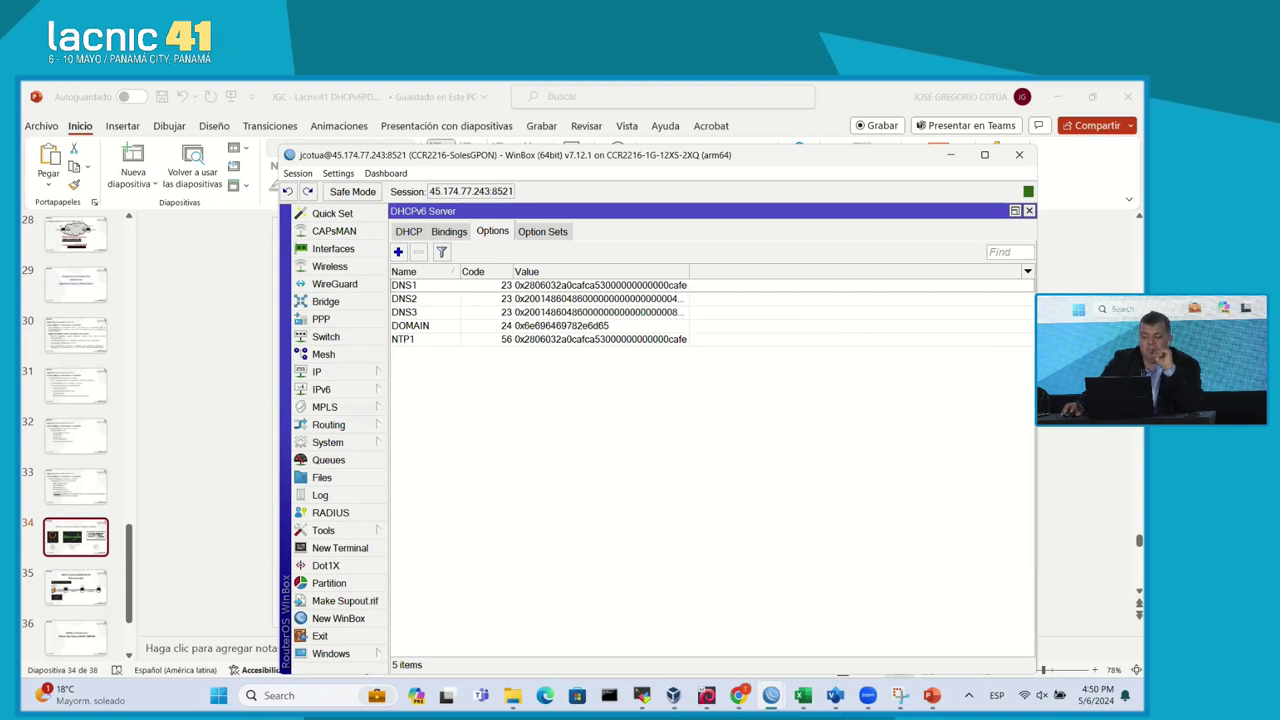
{"action": "left_click_drag", "start_coordinate": [689, 272], "coordinate": [804, 272]}
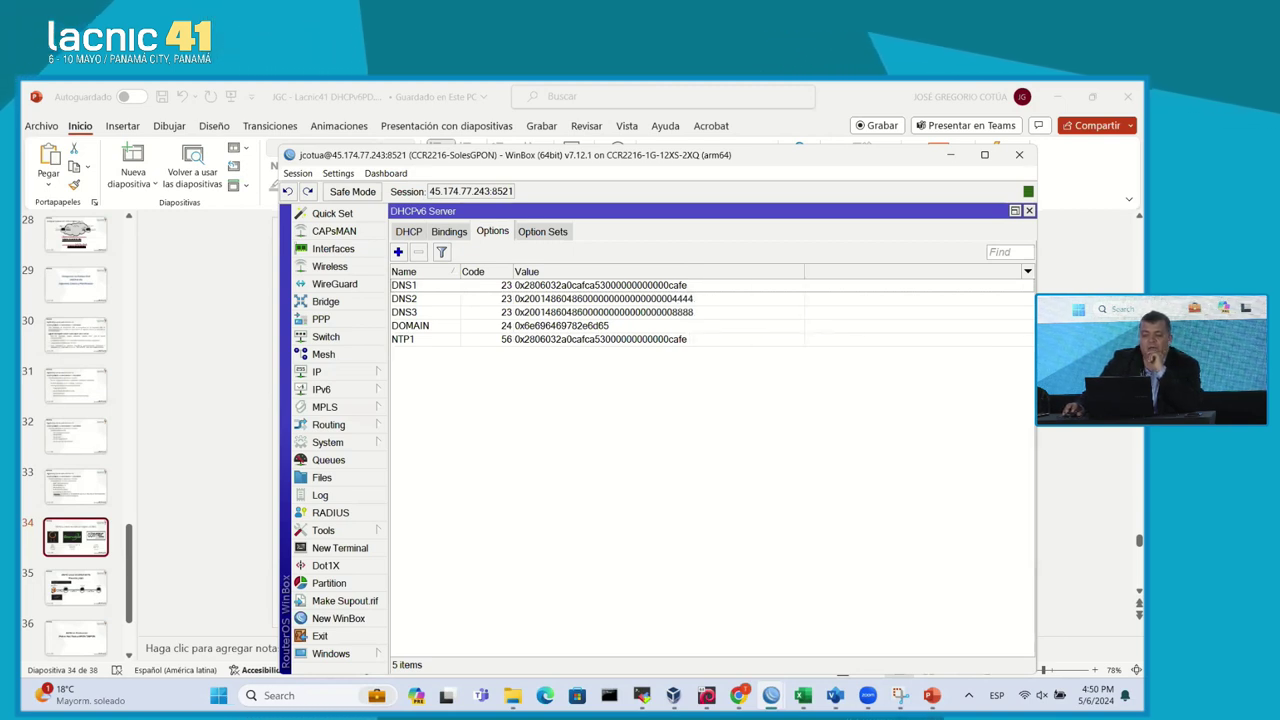
{"action": "left_click", "coordinate": [600, 285]}
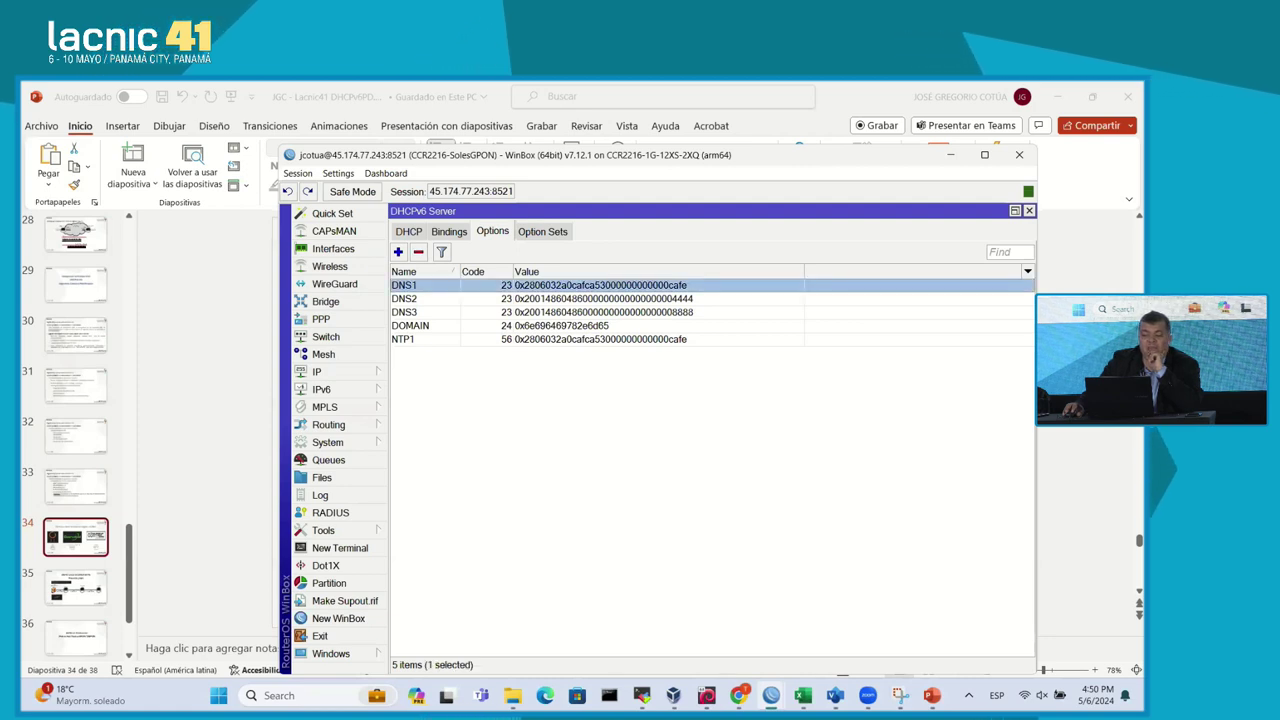
{"action": "left_click", "coordinate": [562, 326]}
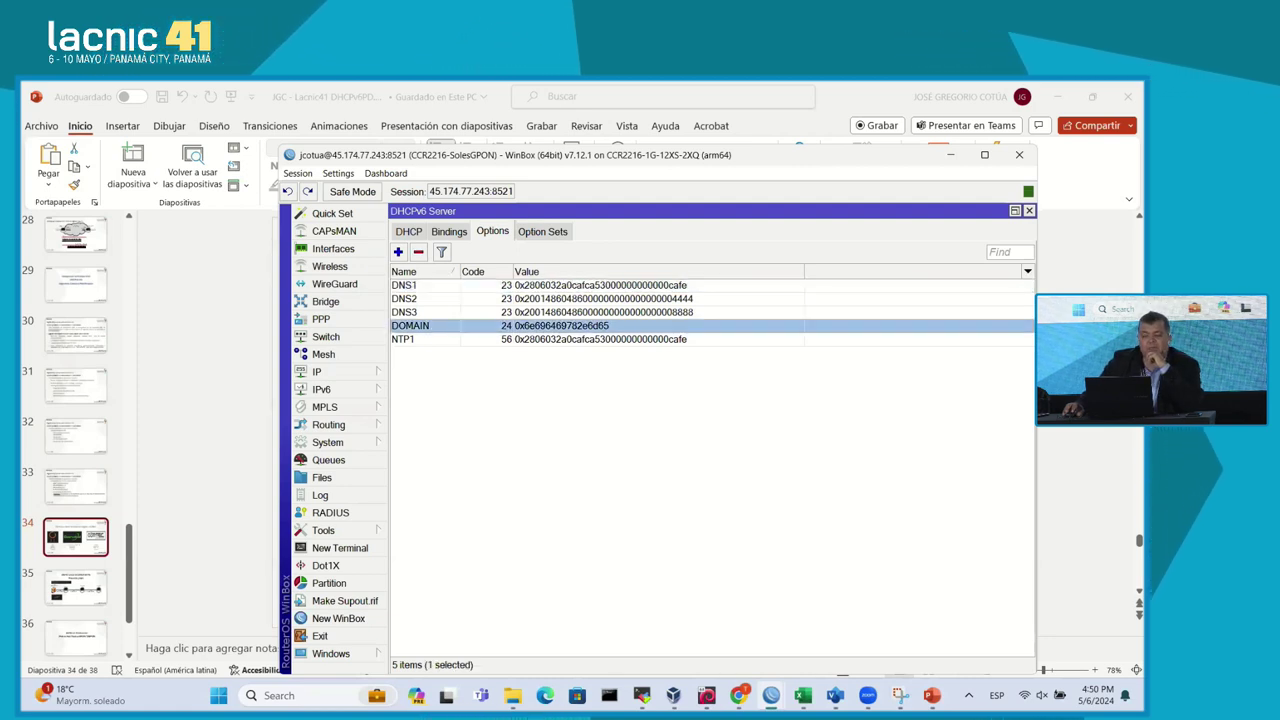
{"action": "left_click", "coordinate": [562, 339]}
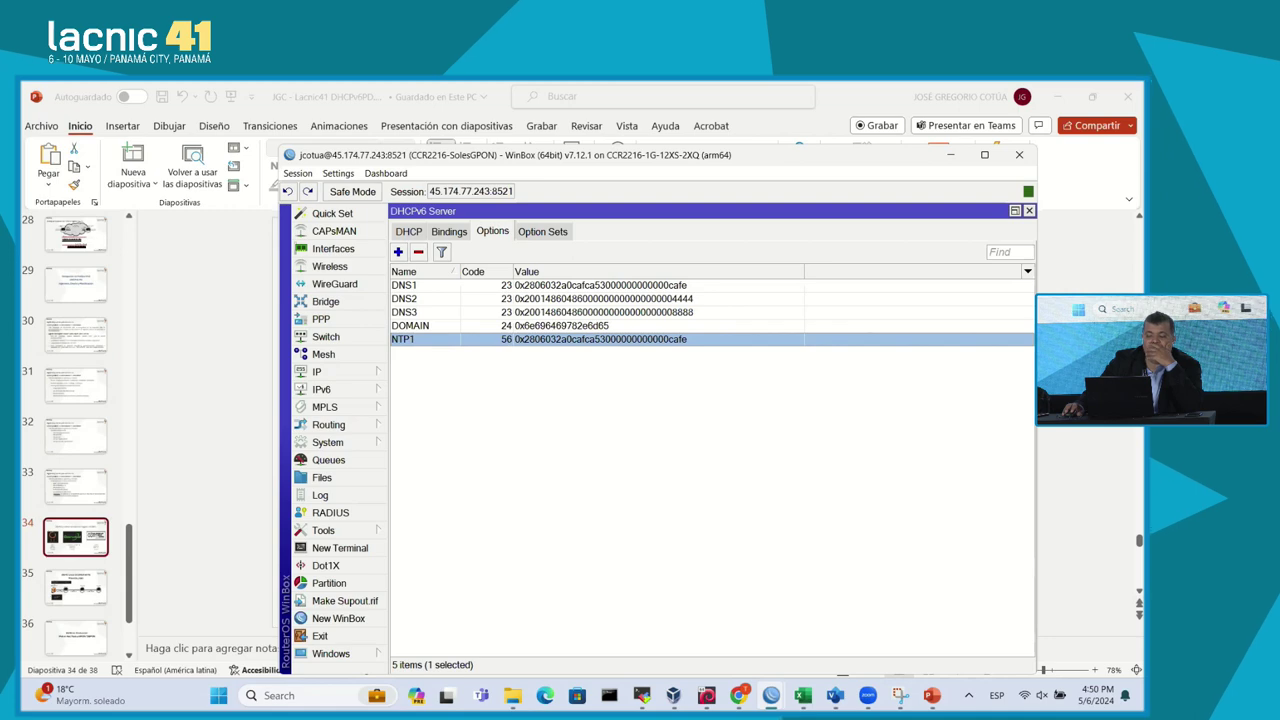
- List the DHCPv6 servers with a wider Name column and inspect the settings of DHCPv6PDVlanGPon106_board1_port6, including its route distance
{"action": "left_click", "coordinate": [408, 231]}
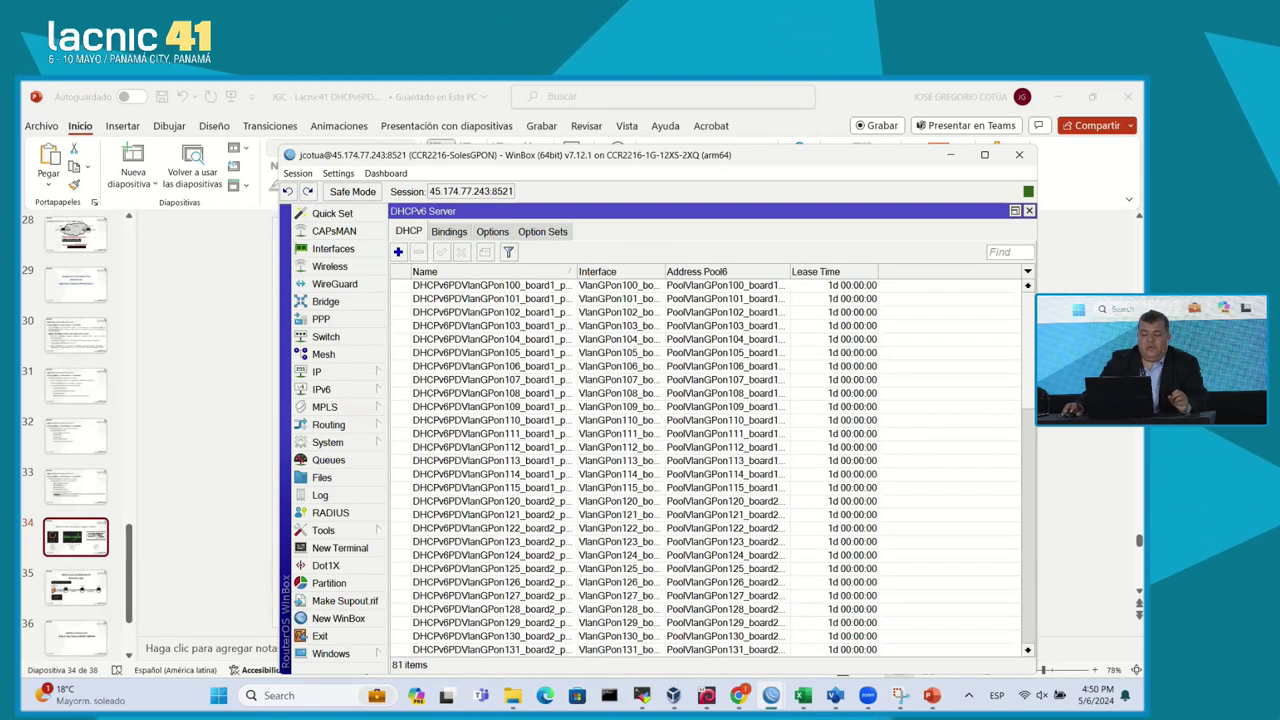
{"action": "left_click_drag", "start_coordinate": [577, 272], "coordinate": [652, 272]}
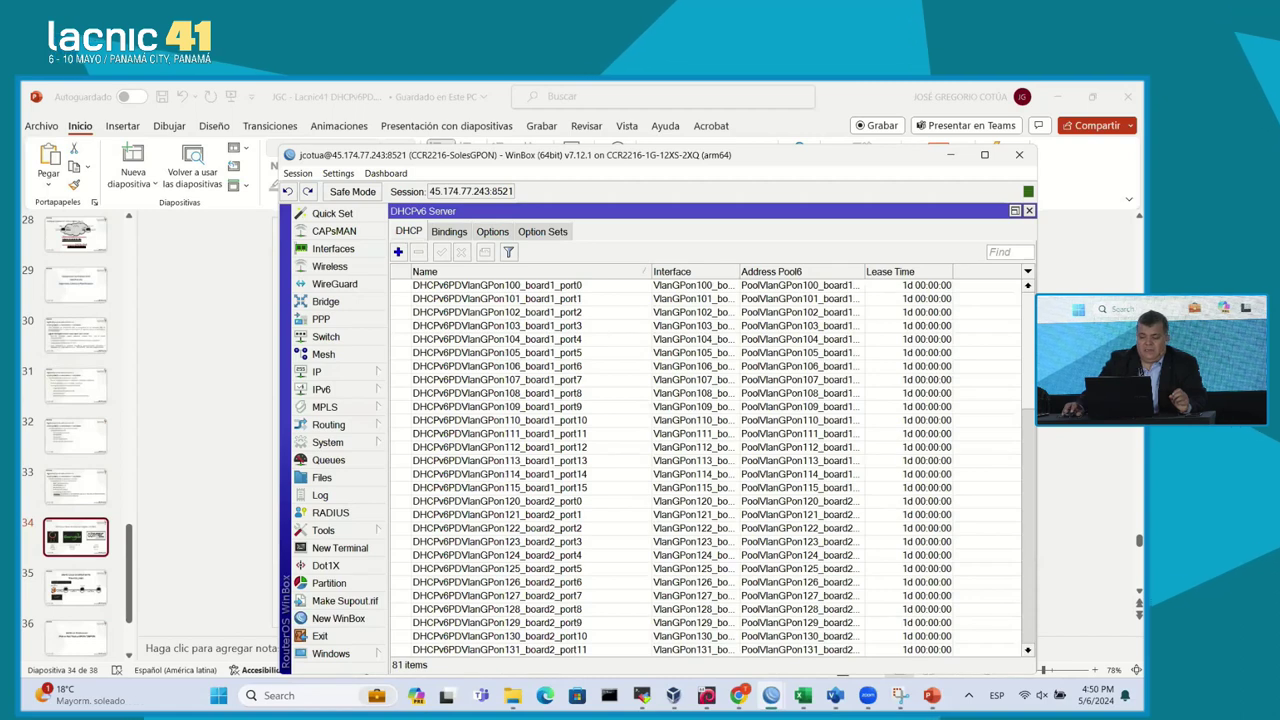
{"action": "double_click", "coordinate": [530, 366]}
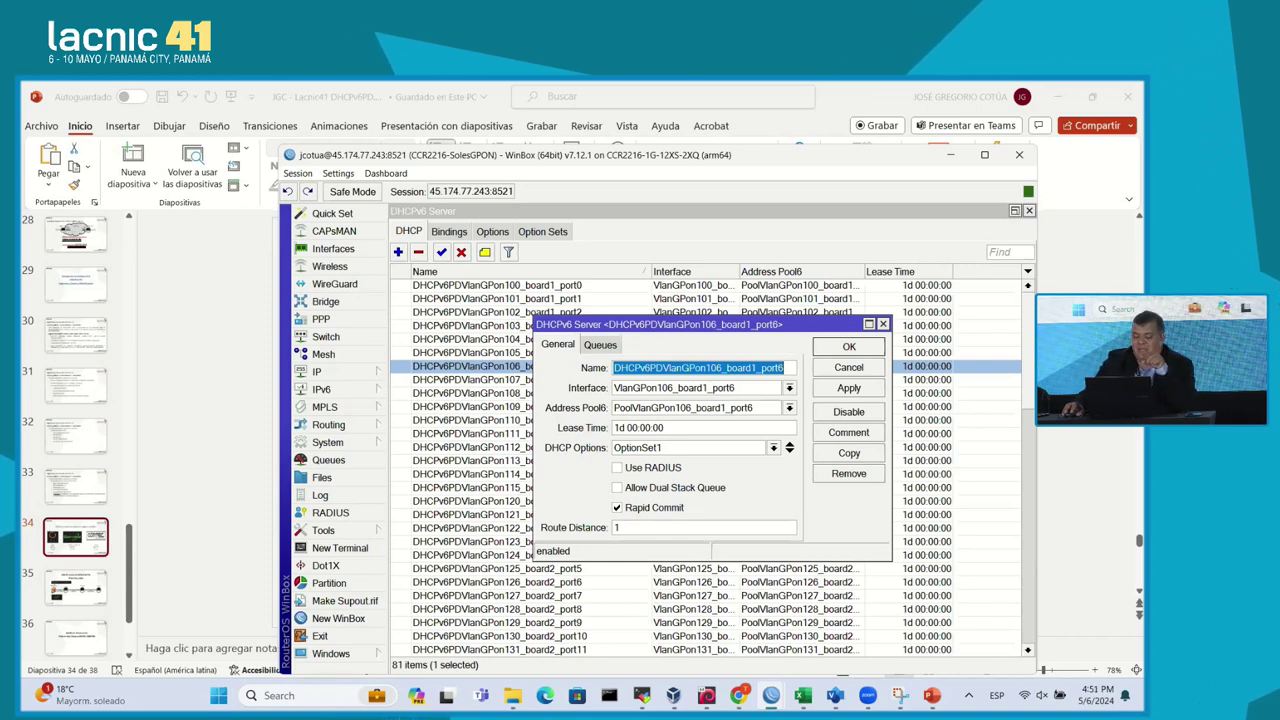
{"action": "left_click", "coordinate": [640, 528]}
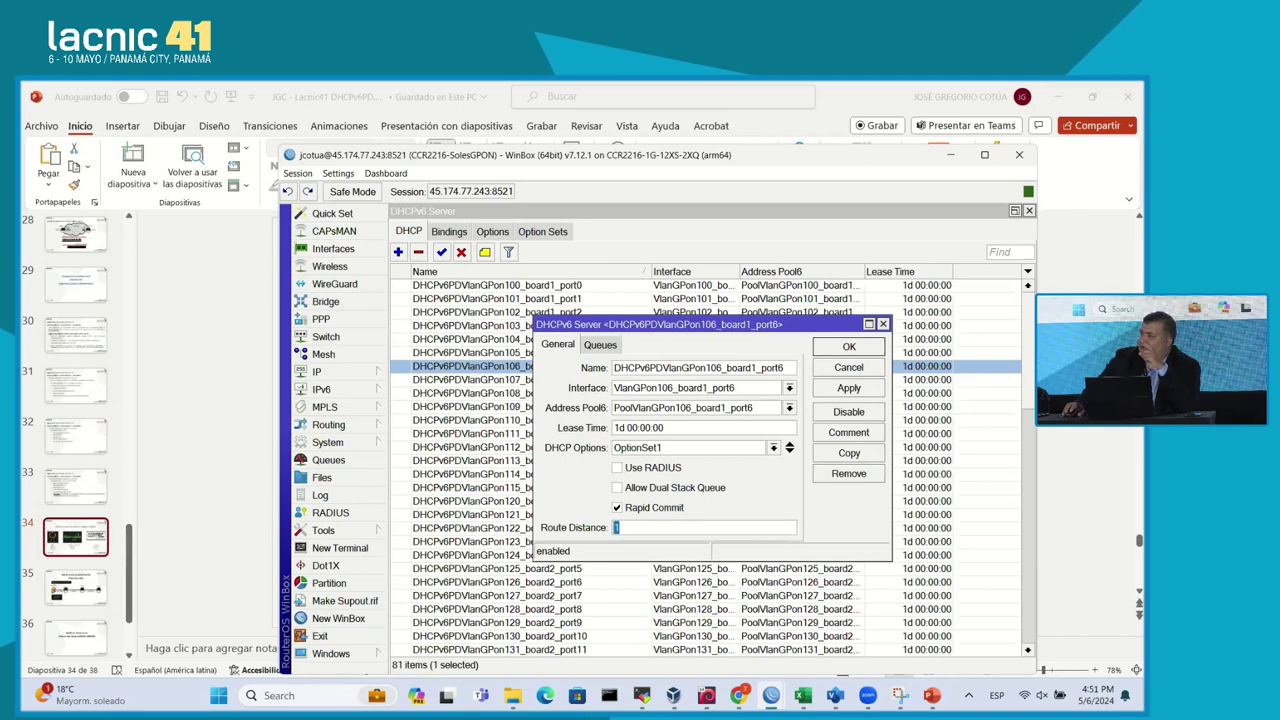
{"action": "key", "text": "Escape"}
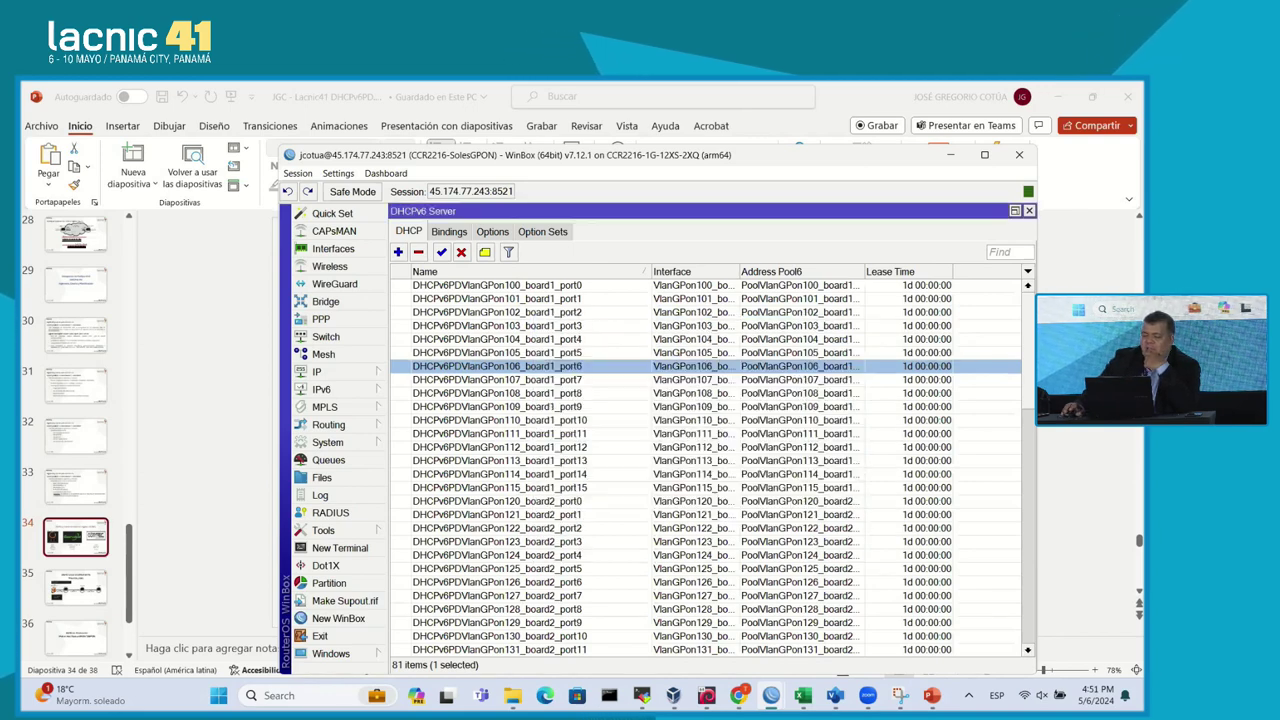
- Examine the DHCPv6 bindings, including the details of the 2806:32d:a010:1700::/56 binding
{"action": "left_click", "coordinate": [449, 232]}
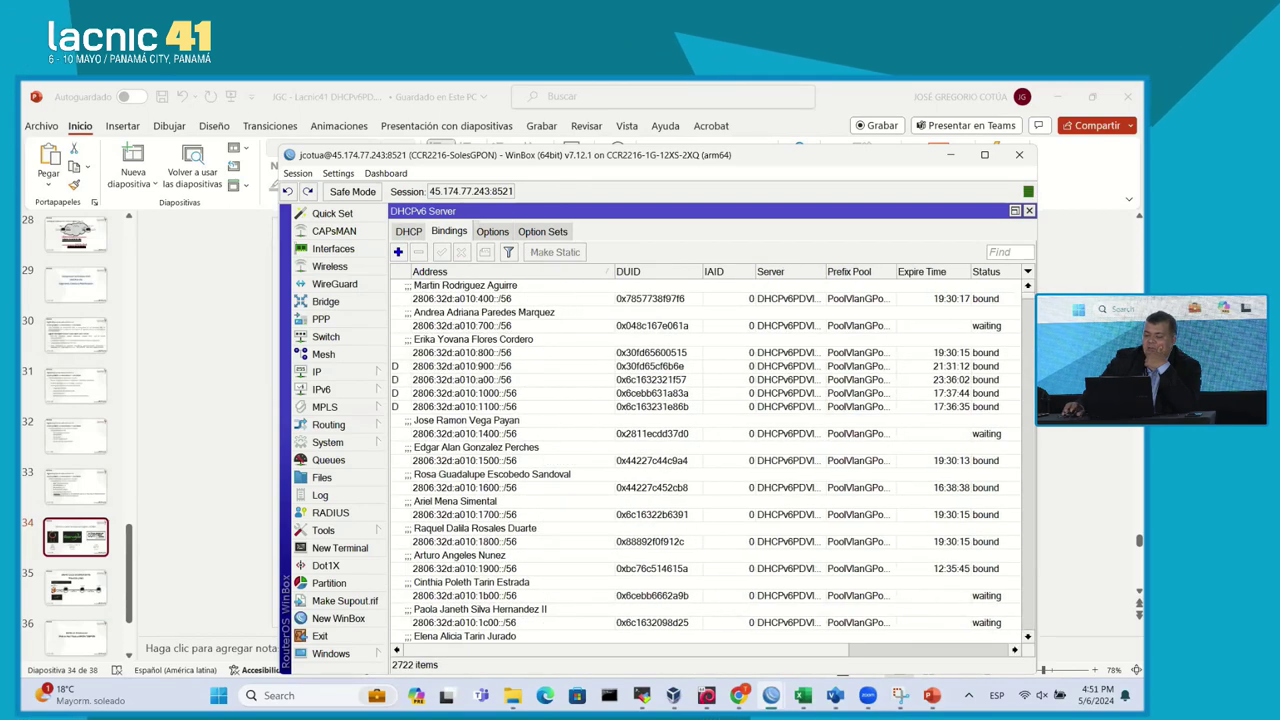
{"action": "double_click", "coordinate": [464, 513]}
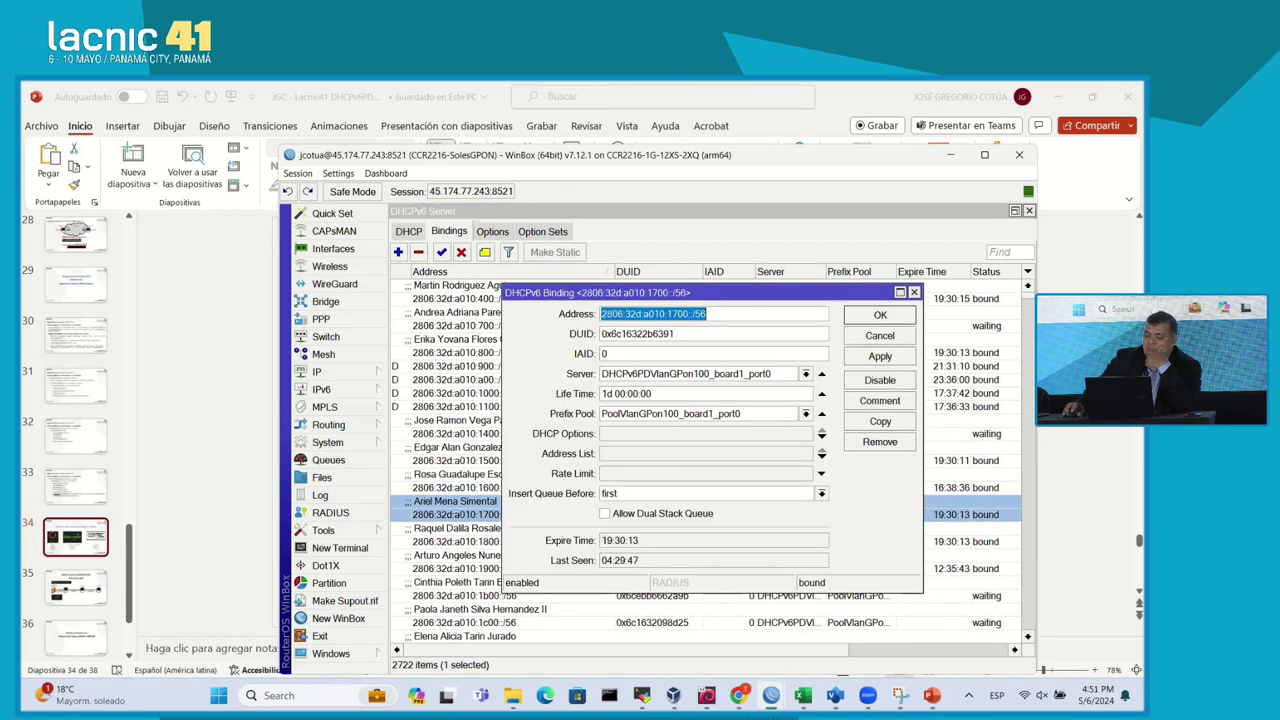
{"action": "key", "text": "Escape"}
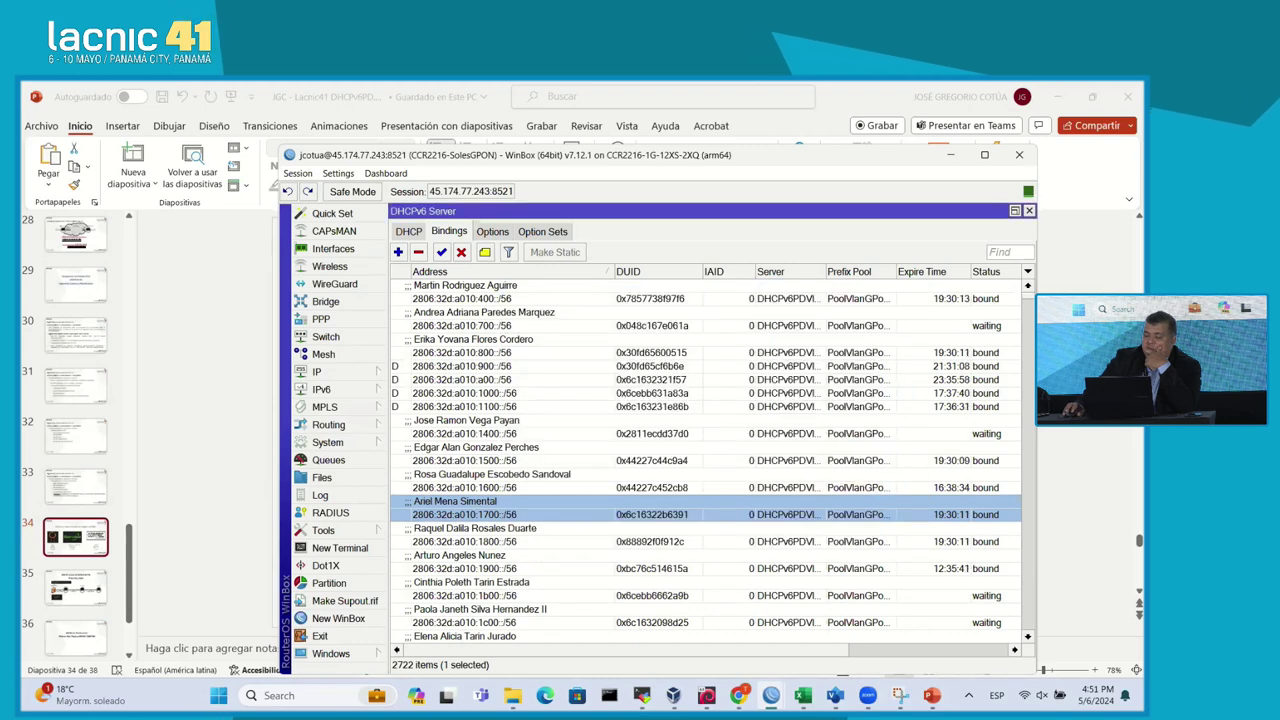
{"action": "left_click", "coordinate": [464, 351]}
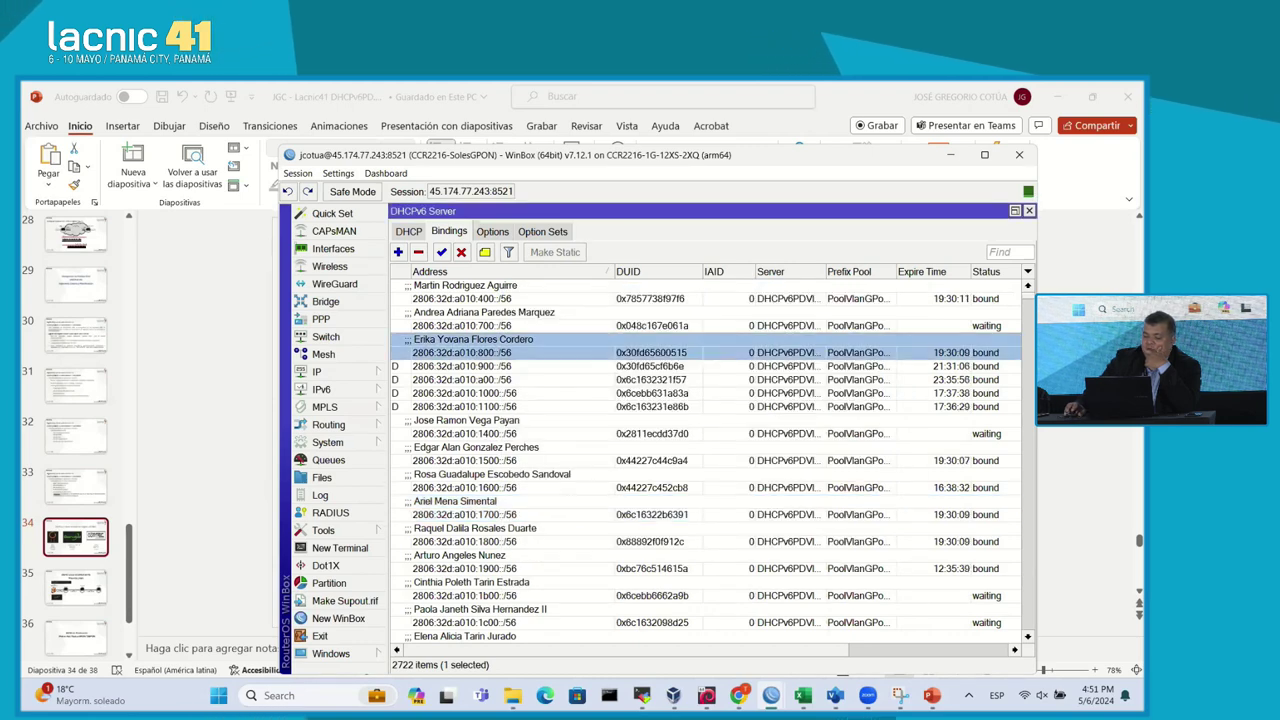
{"action": "scroll", "coordinate": [464, 351], "scroll_direction": "down", "scroll_amount": 2}
{"action": "scroll", "coordinate": [705, 465], "scroll_direction": "down", "scroll_amount": 2}
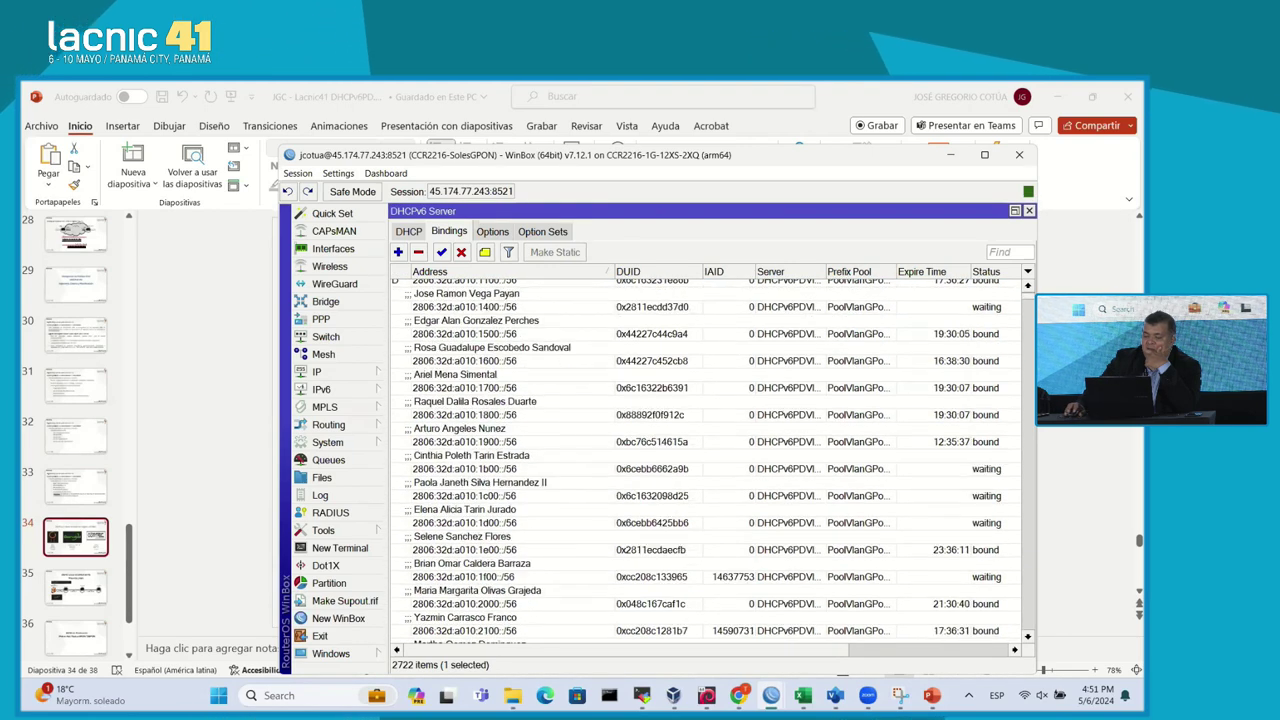
- Open the IPv6 route list maximized and highlight the route to 2806:32d:a010:1100::/56
{"action": "left_click", "coordinate": [408, 231]}
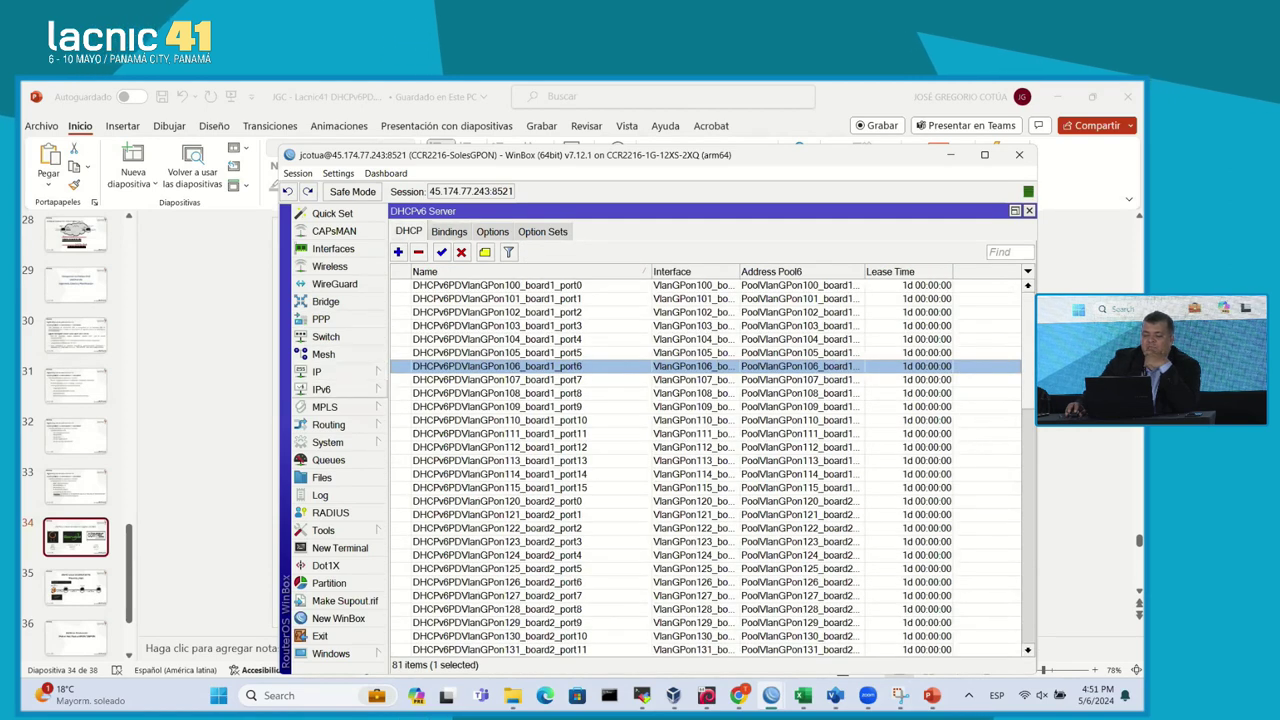
{"action": "left_click", "coordinate": [322, 389]}
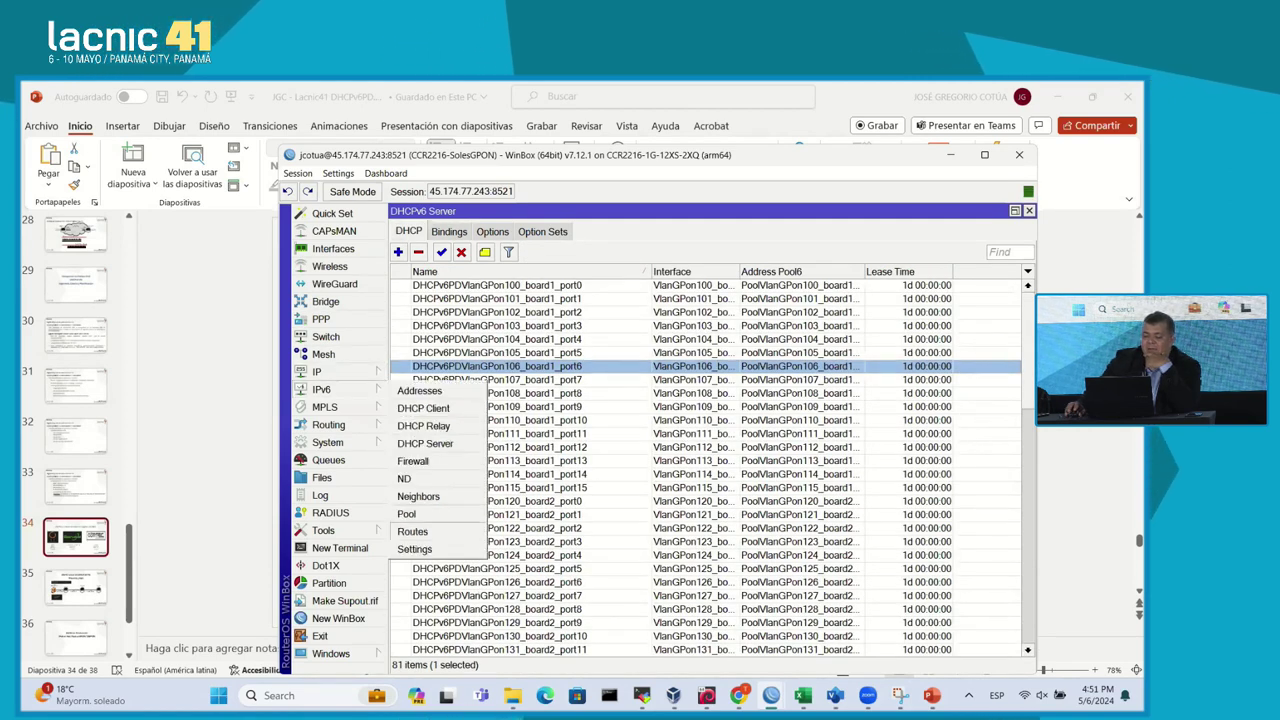
{"action": "left_click", "coordinate": [412, 531]}
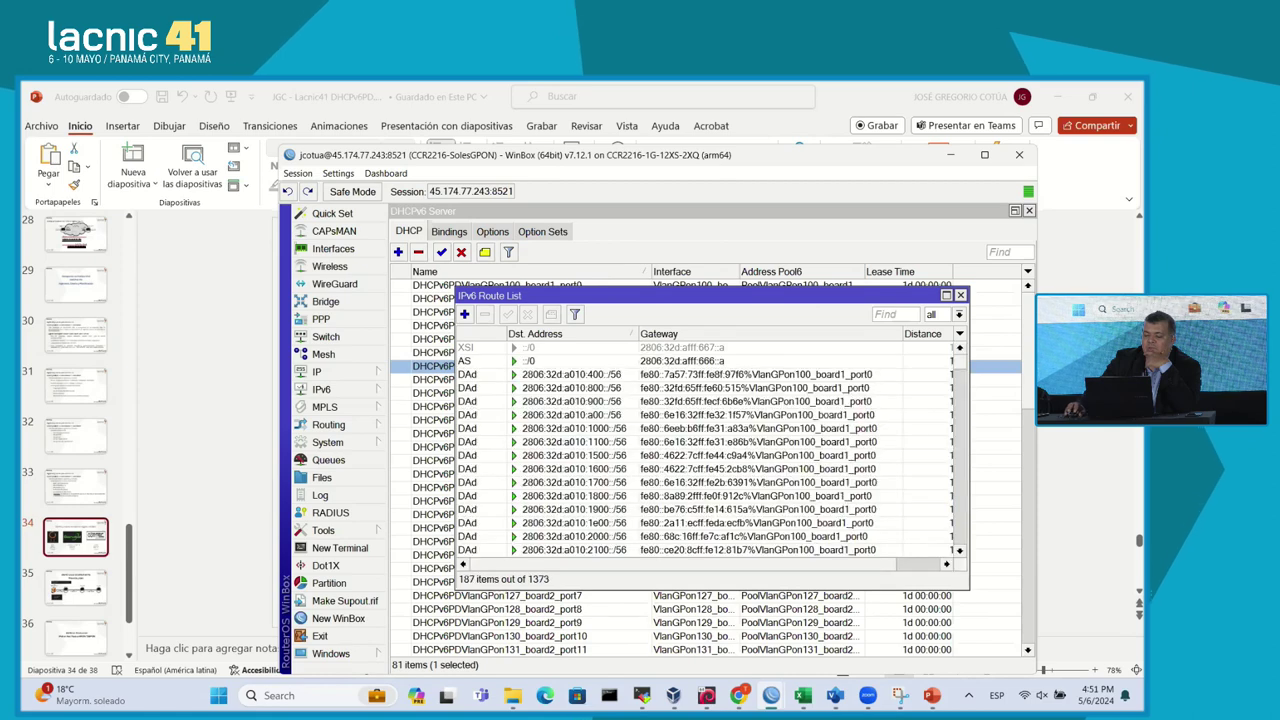
{"action": "left_click", "coordinate": [946, 295]}
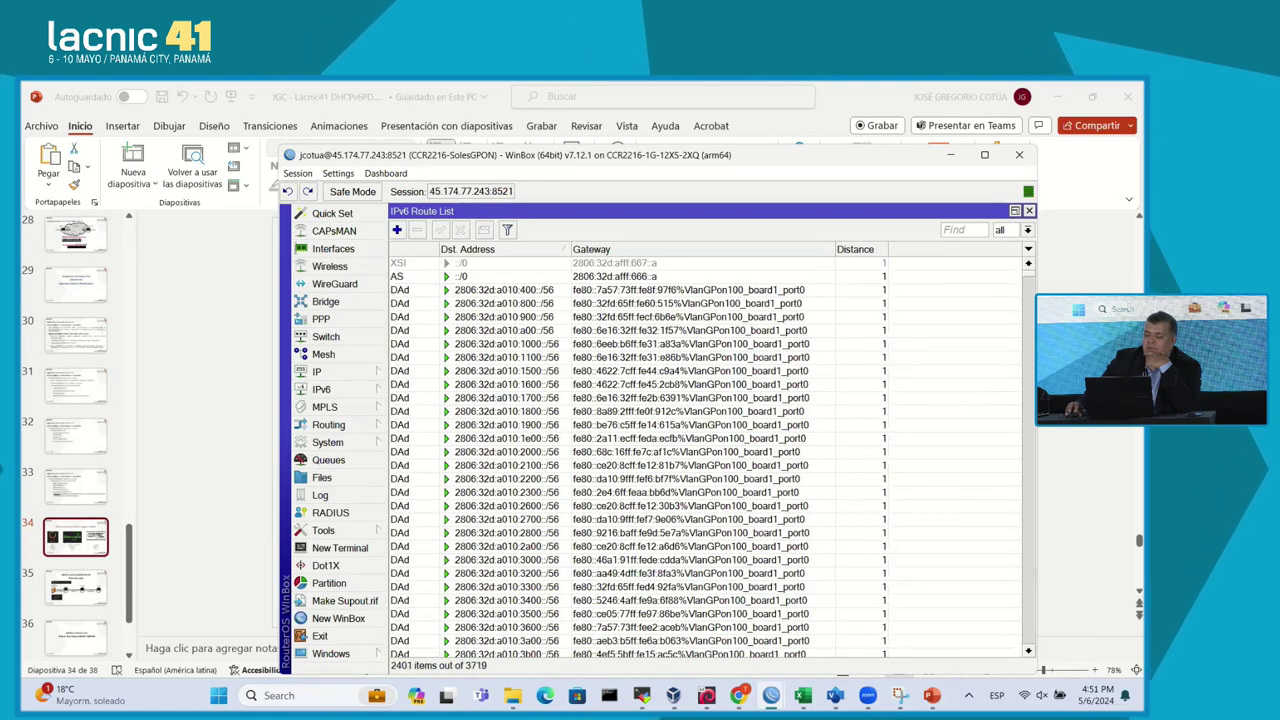
{"action": "left_click", "coordinate": [690, 357]}
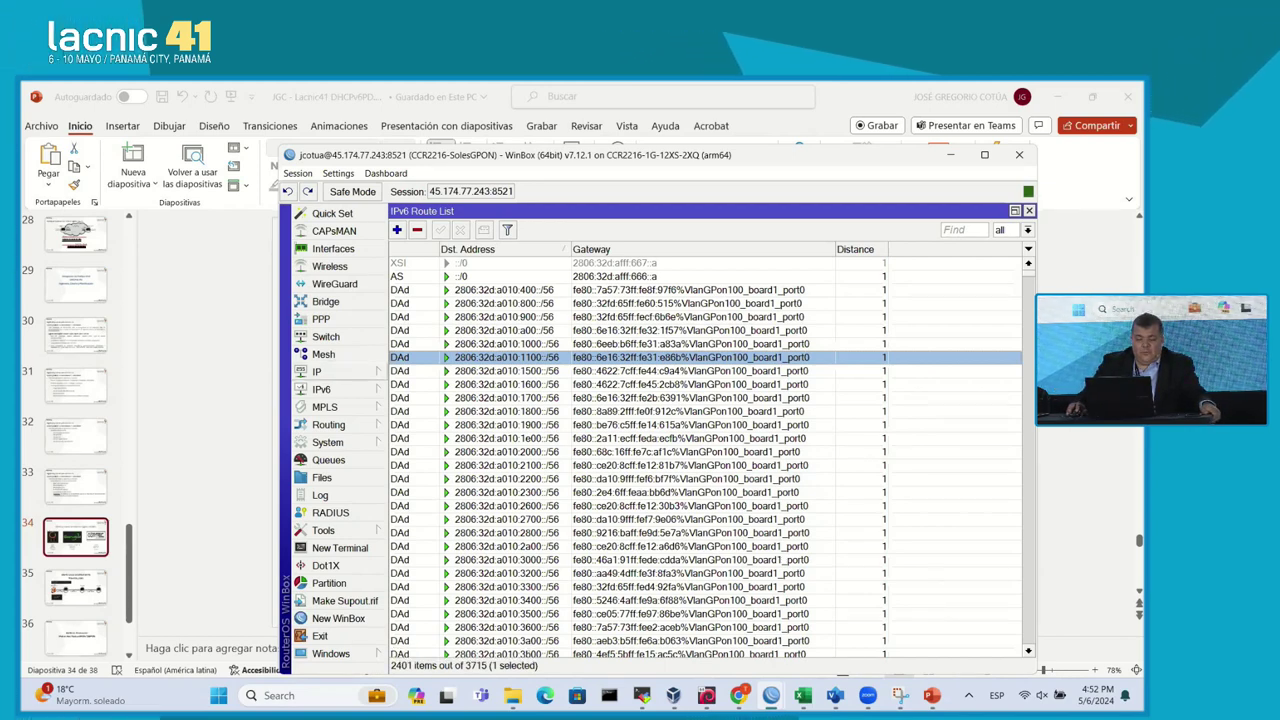
- Review the IPv6 pool list once more and close it
{"action": "left_click", "coordinate": [322, 389]}
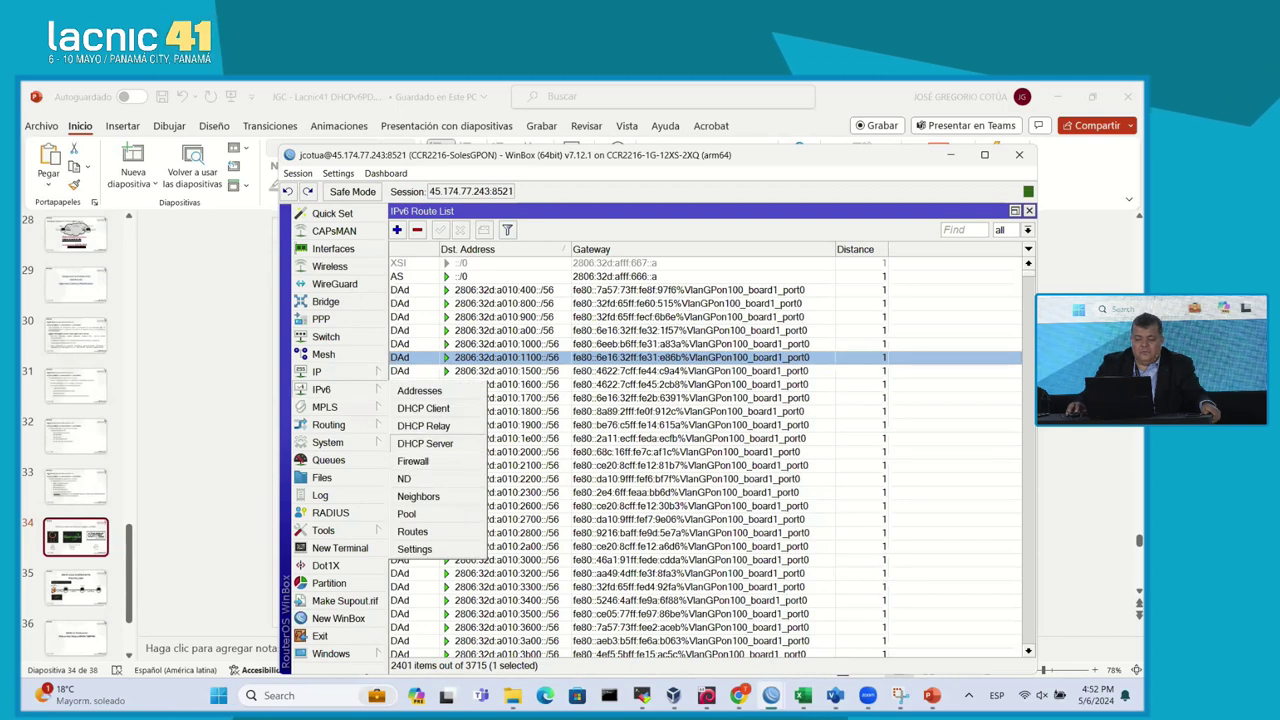
{"action": "left_click", "coordinate": [406, 513]}
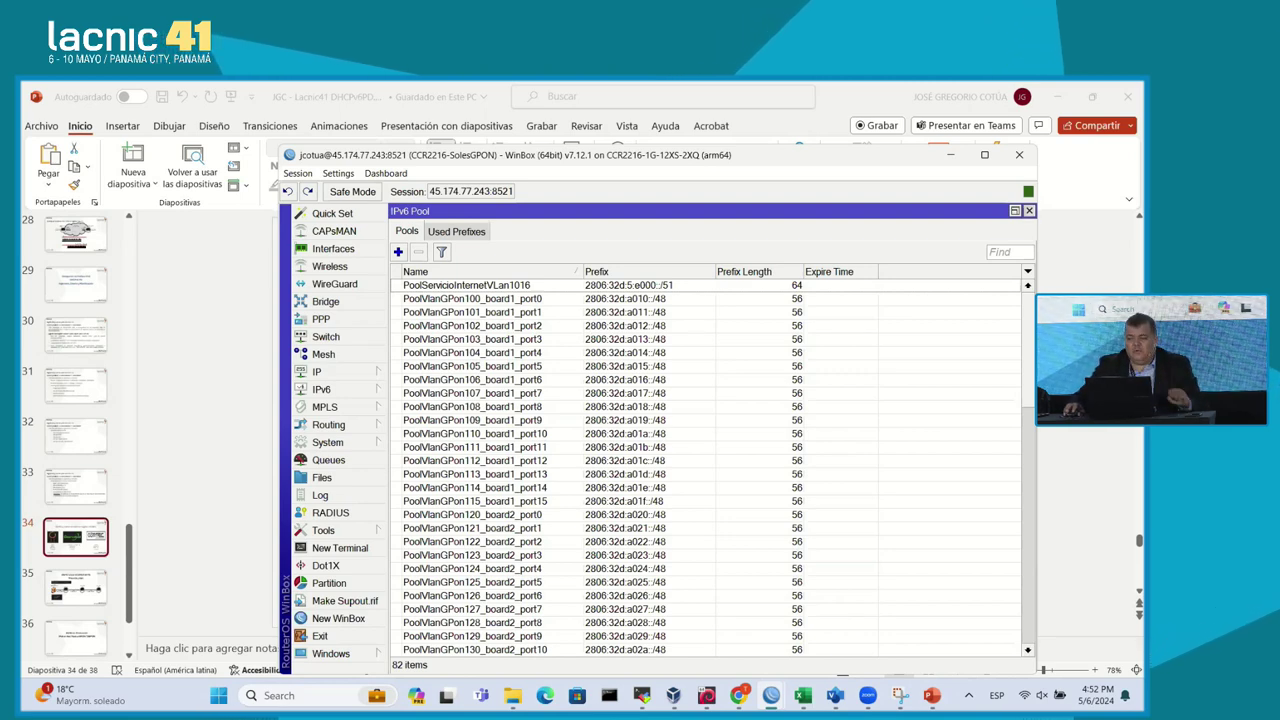
{"action": "key", "text": "Escape"}
- Switch to the WinBox session of COMTEC-POP1 and highlight the Vlan107_GPONPort_0_1_7 route in the IPv6 route list
{"action": "left_click", "coordinate": [771, 695]}
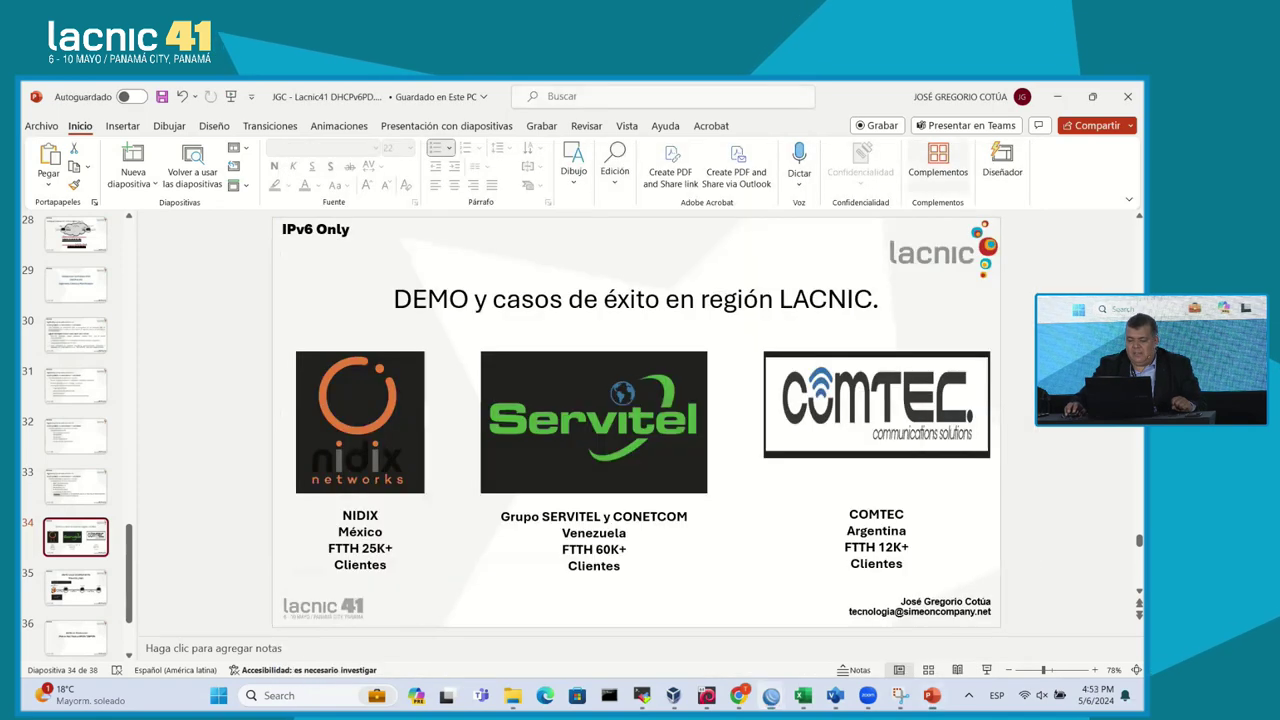
{"action": "mouse_move", "coordinate": [802, 695]}
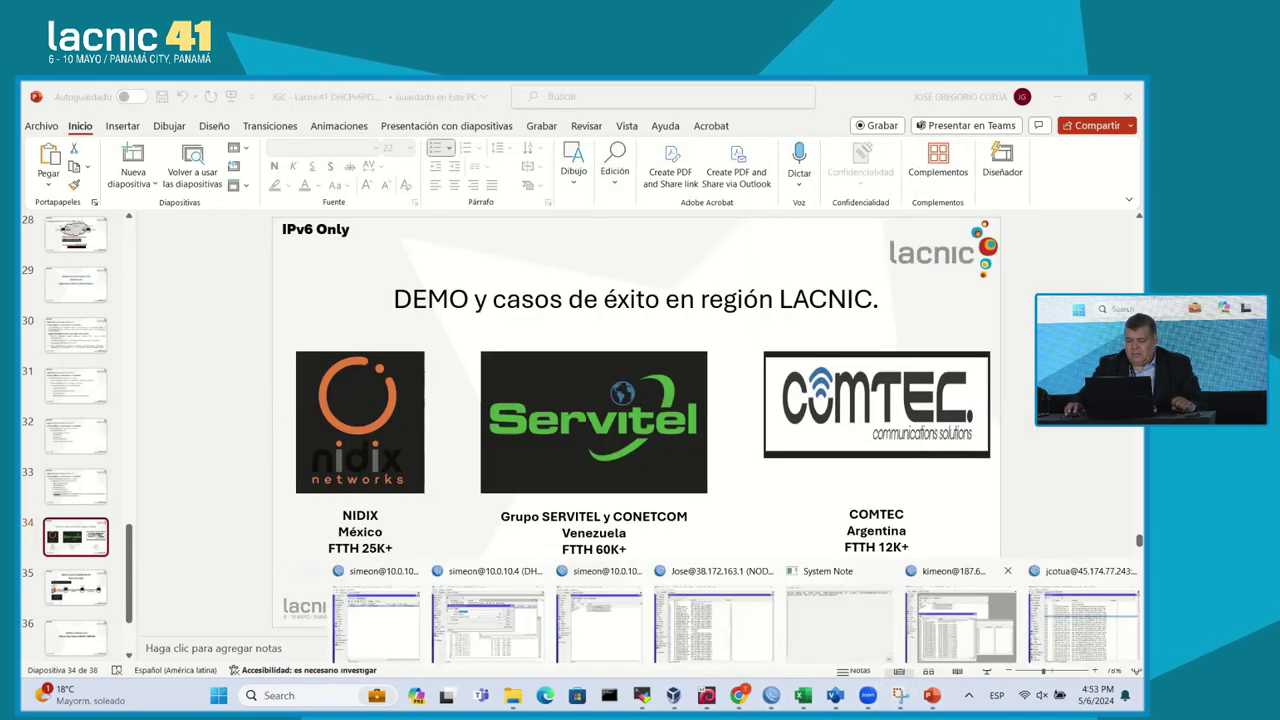
{"action": "left_click", "coordinate": [960, 625]}
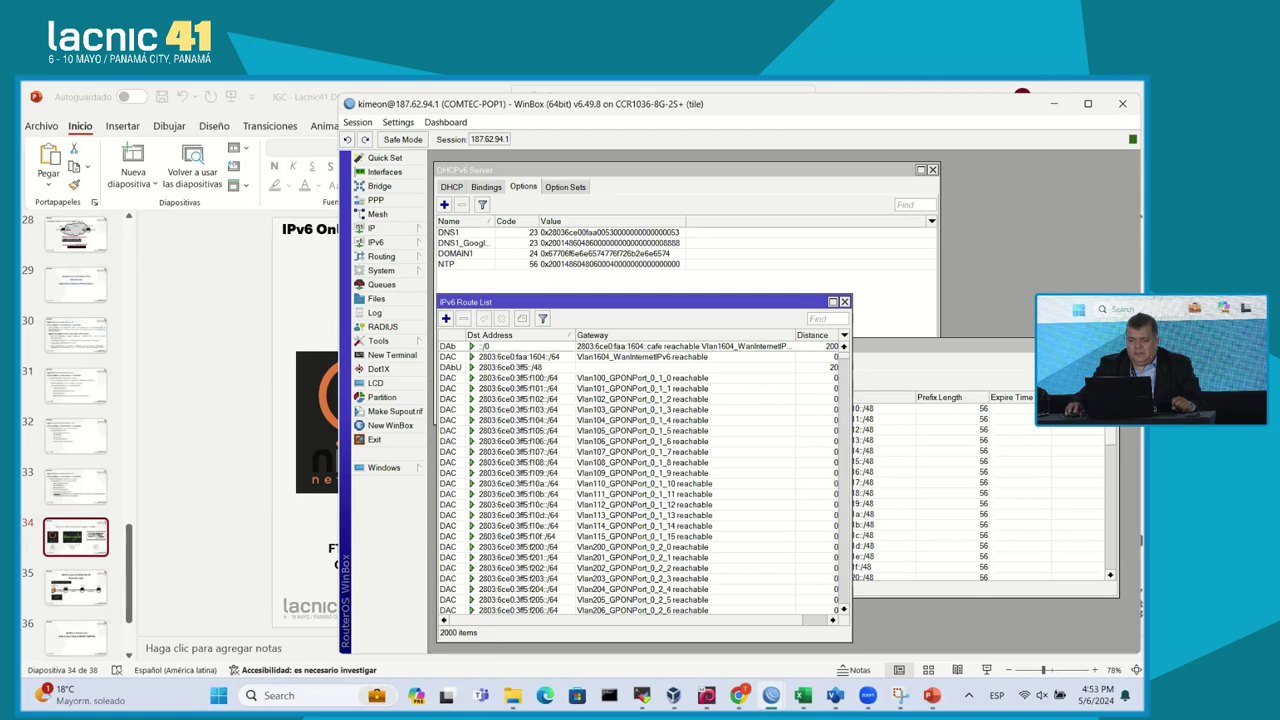
{"action": "left_click_drag", "start_coordinate": [800, 104], "coordinate": [729, 99]}
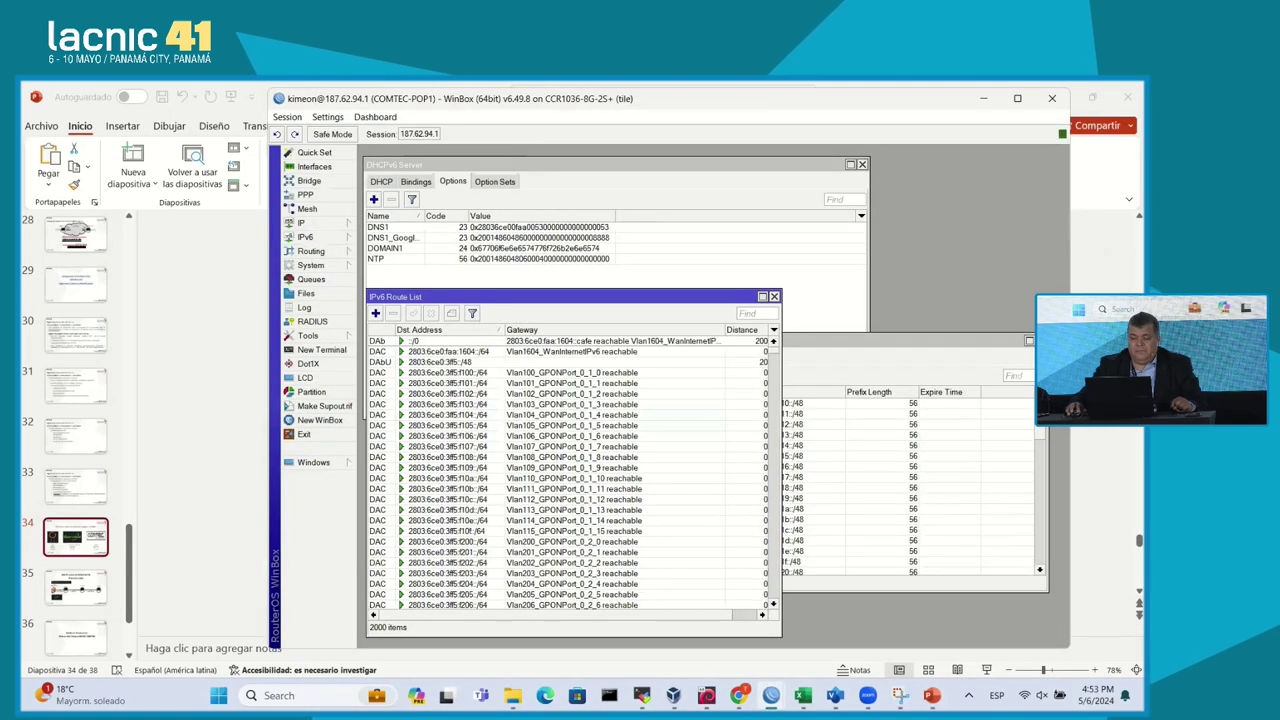
{"action": "left_click", "coordinate": [572, 447]}
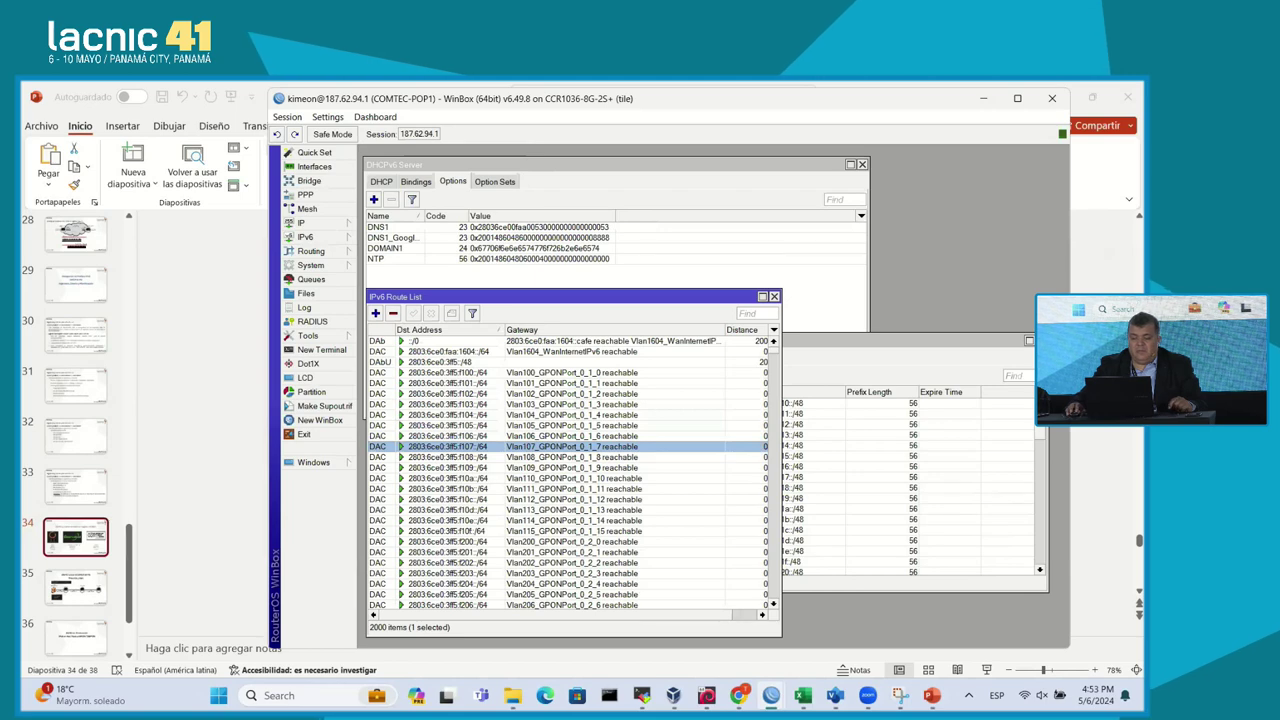
- Examine the IPv6 pools in a taller list with PoolIPv6_Slot1_Port5 highlighted, and list the DHCPv6 servers before minimizing the session
{"action": "left_click", "coordinate": [892, 342]}
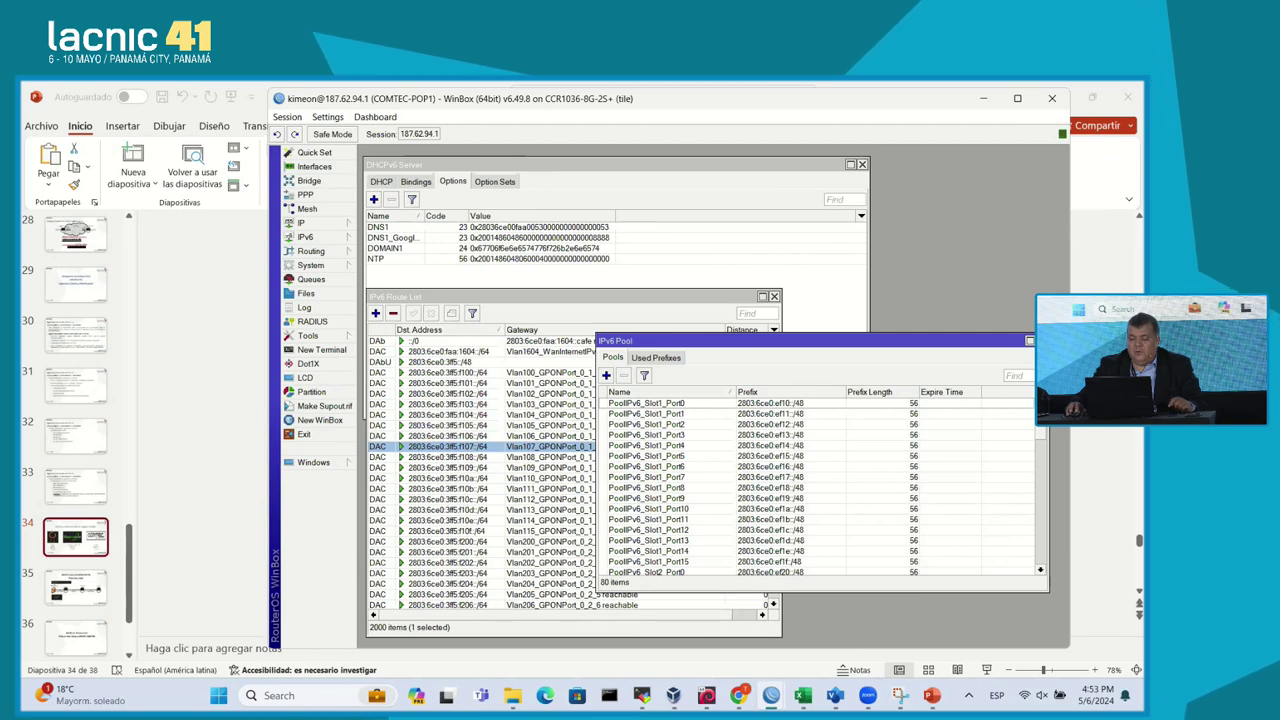
{"action": "double_click", "coordinate": [770, 456]}
{"action": "left_click", "coordinate": [814, 383]}
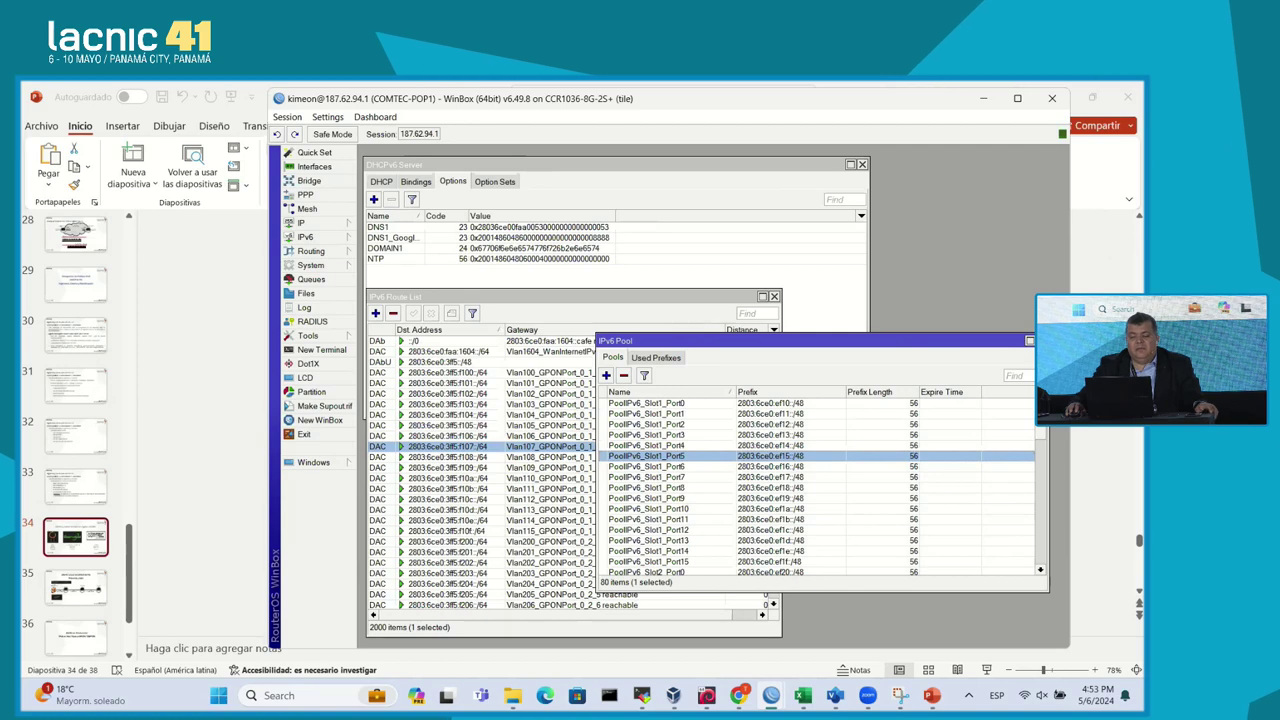
{"action": "left_click_drag", "start_coordinate": [812, 334], "coordinate": [812, 245]}
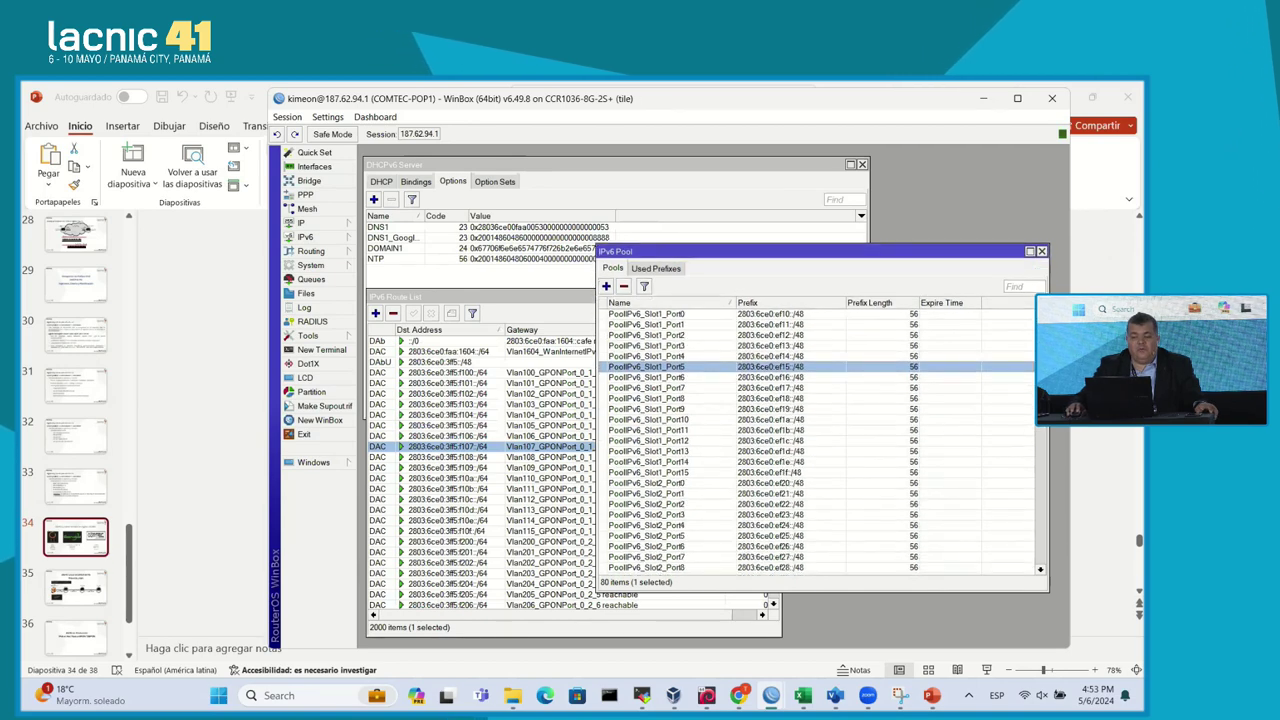
{"action": "left_click", "coordinate": [381, 181]}
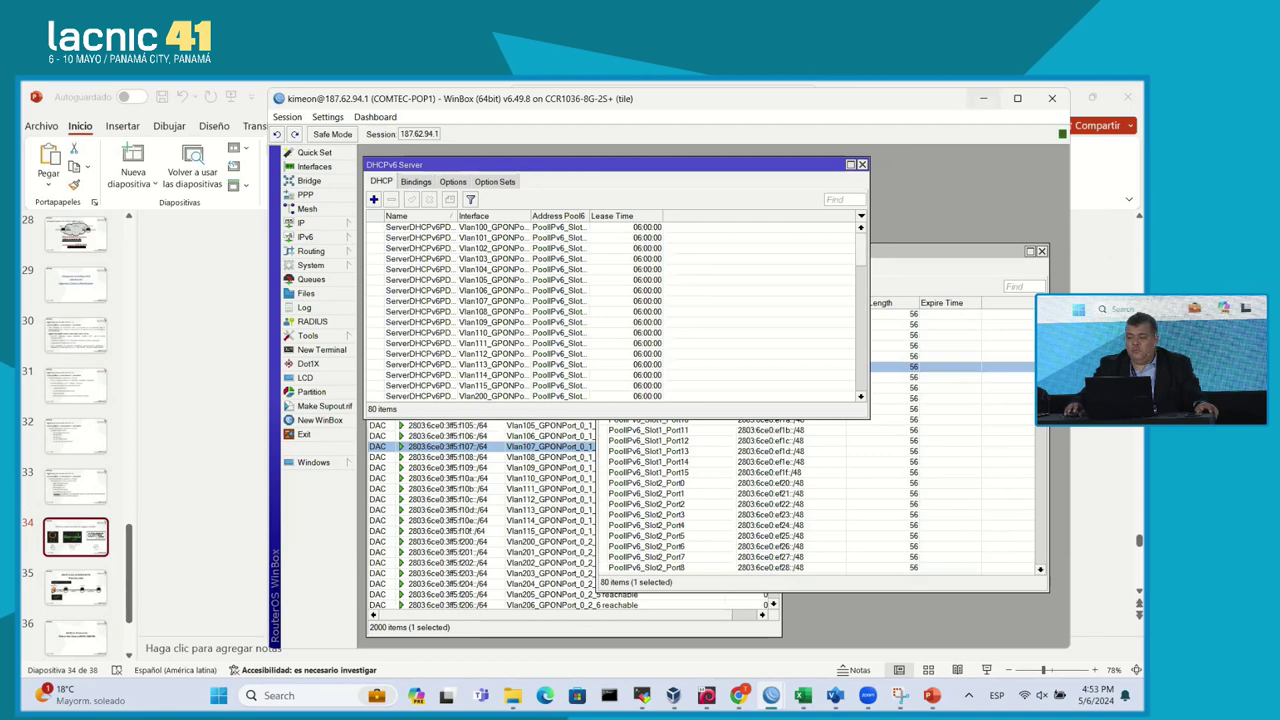
{"action": "left_click", "coordinate": [983, 98]}
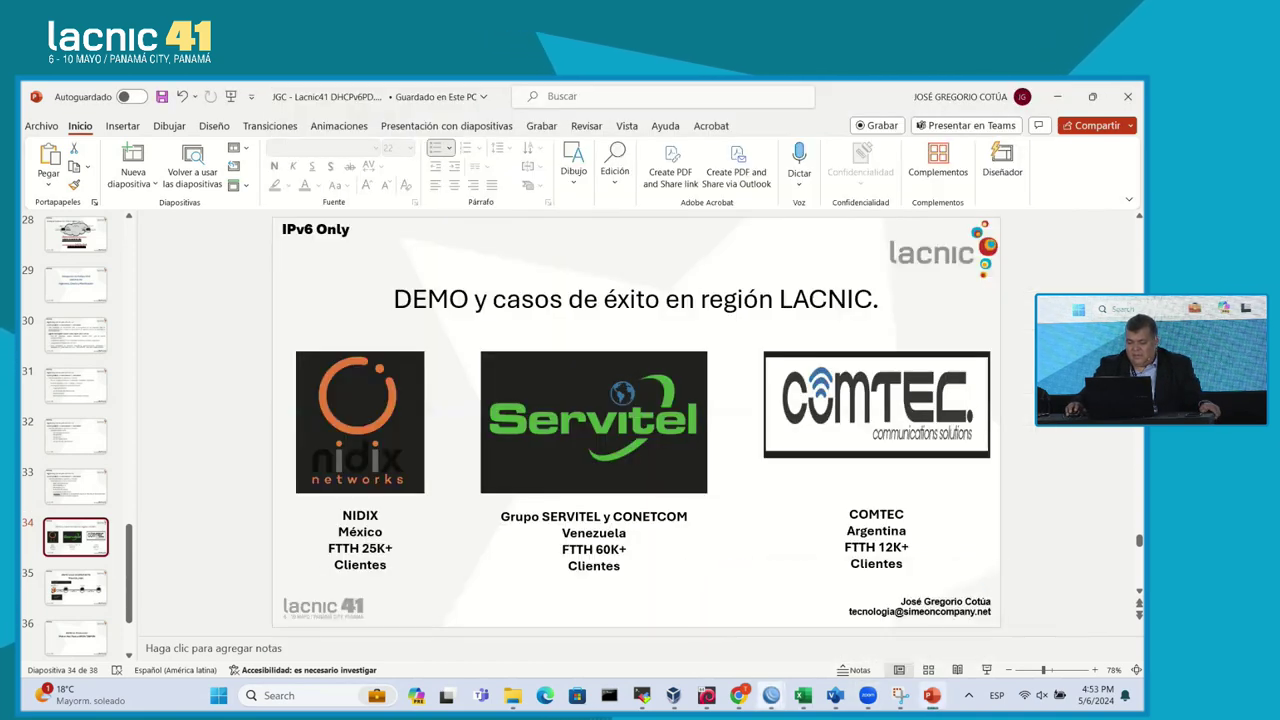
- Bring up the NODO.VILLA.CCR2116 WinBox session, dismiss its system note and view its IPv6 route list maximized
{"action": "left_click", "coordinate": [771, 695]}
{"action": "left_click", "coordinate": [838, 615]}
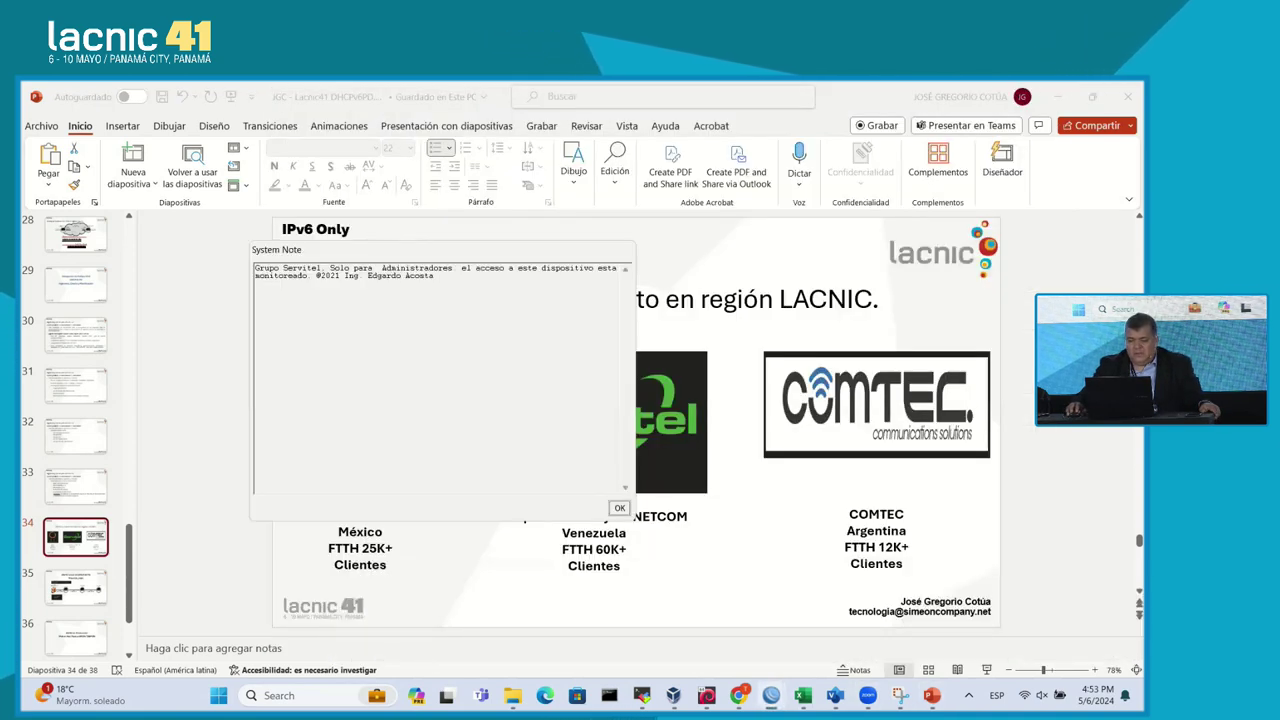
{"action": "left_click", "coordinate": [620, 508]}
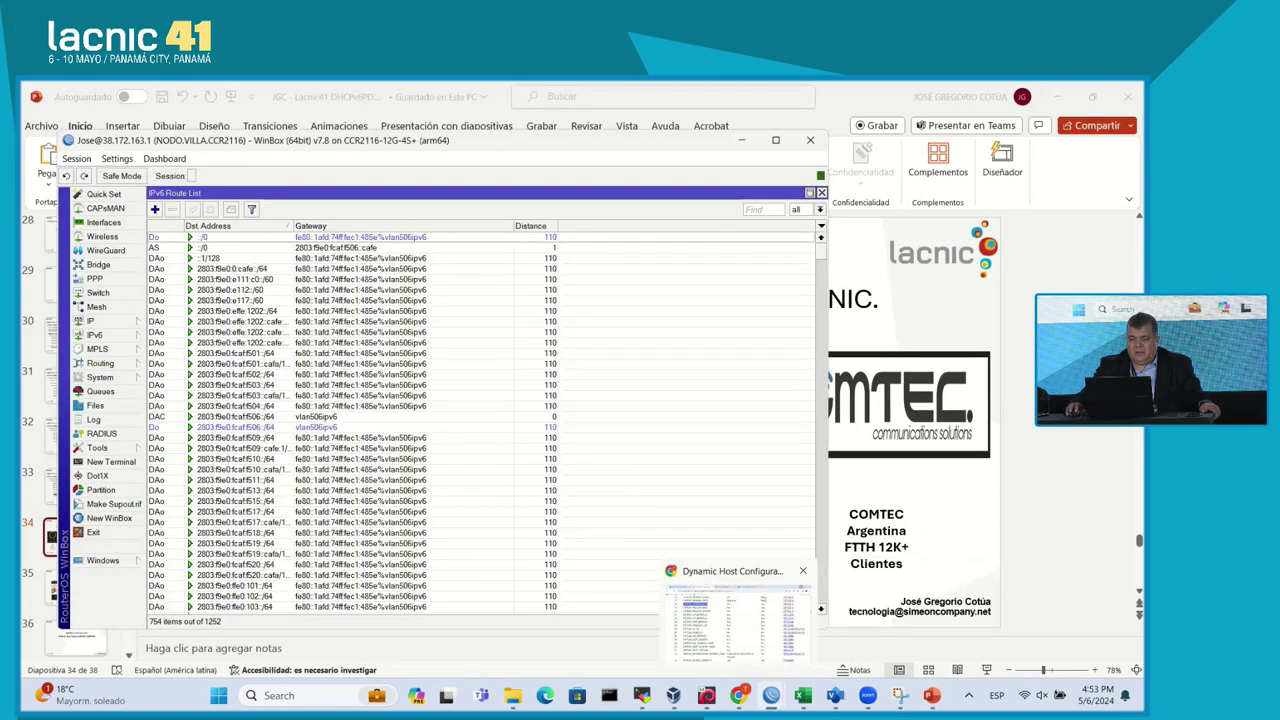
{"action": "left_click", "coordinate": [776, 140]}
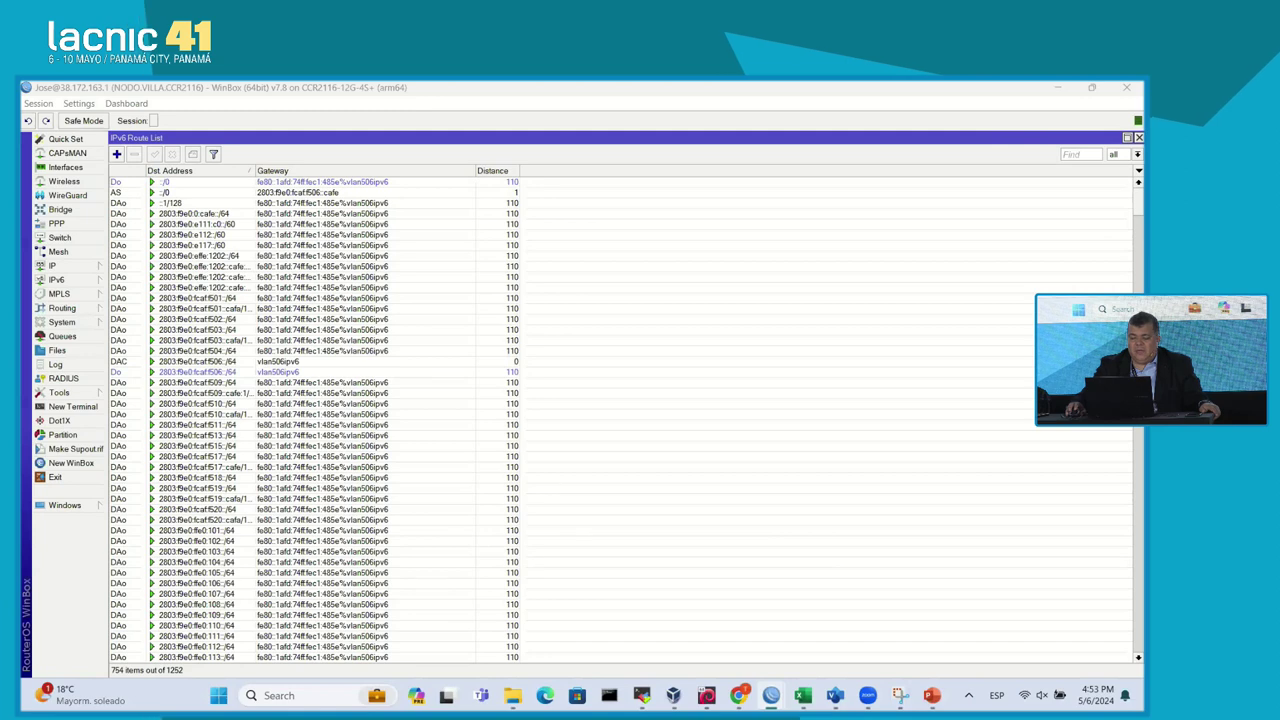
- Switch to Chrome and try to view the PON WAN settings on the Onu Device Webserver page
{"action": "left_click", "coordinate": [740, 695]}
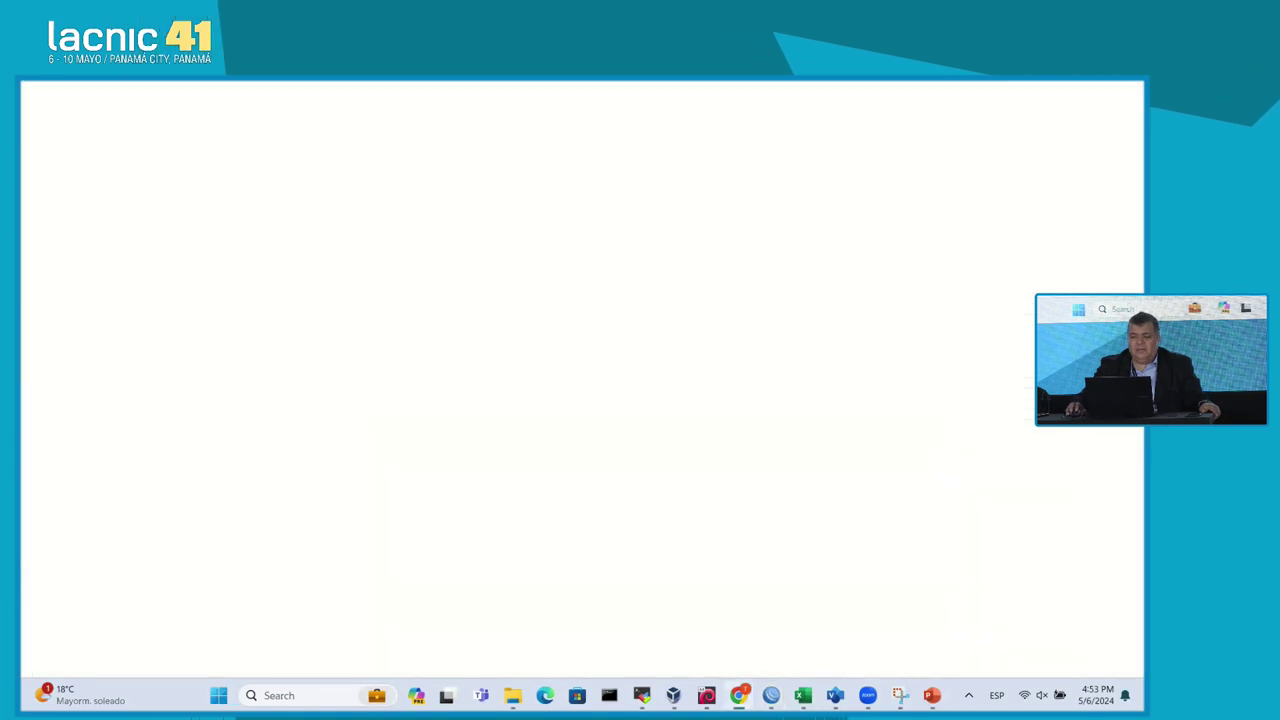
{"action": "left_click", "coordinate": [655, 94]}
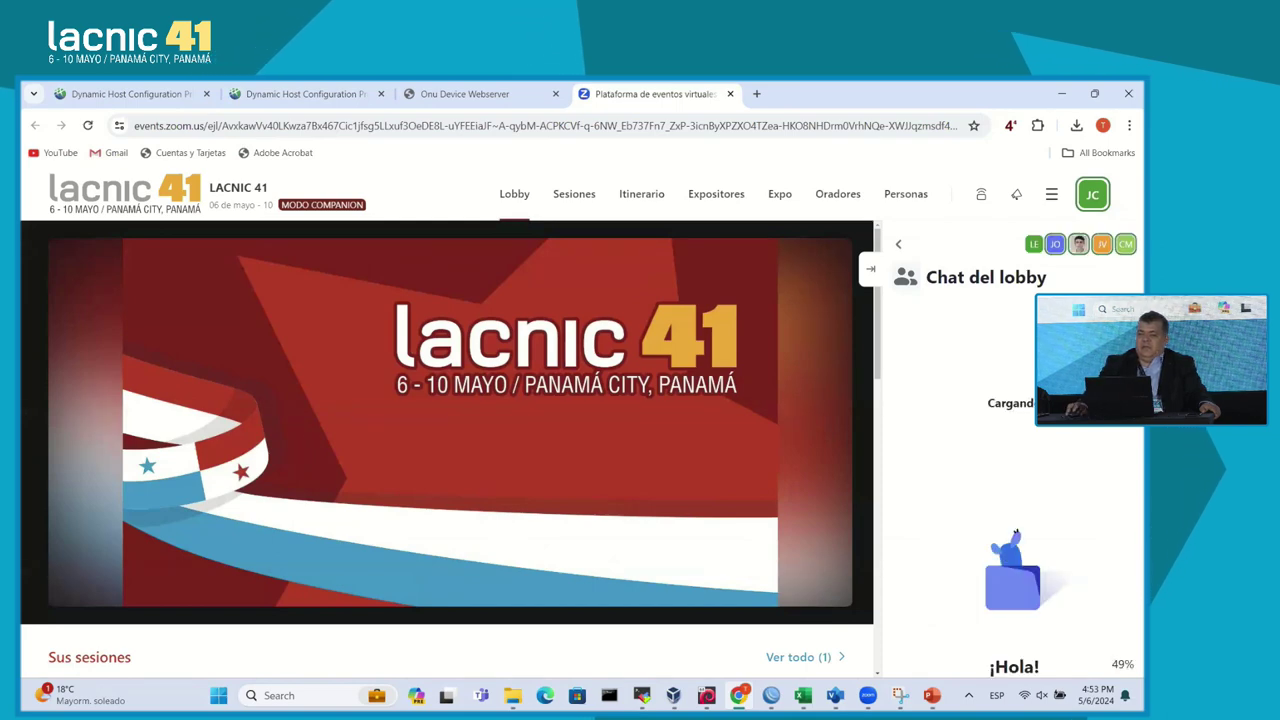
{"action": "left_click", "coordinate": [465, 93]}
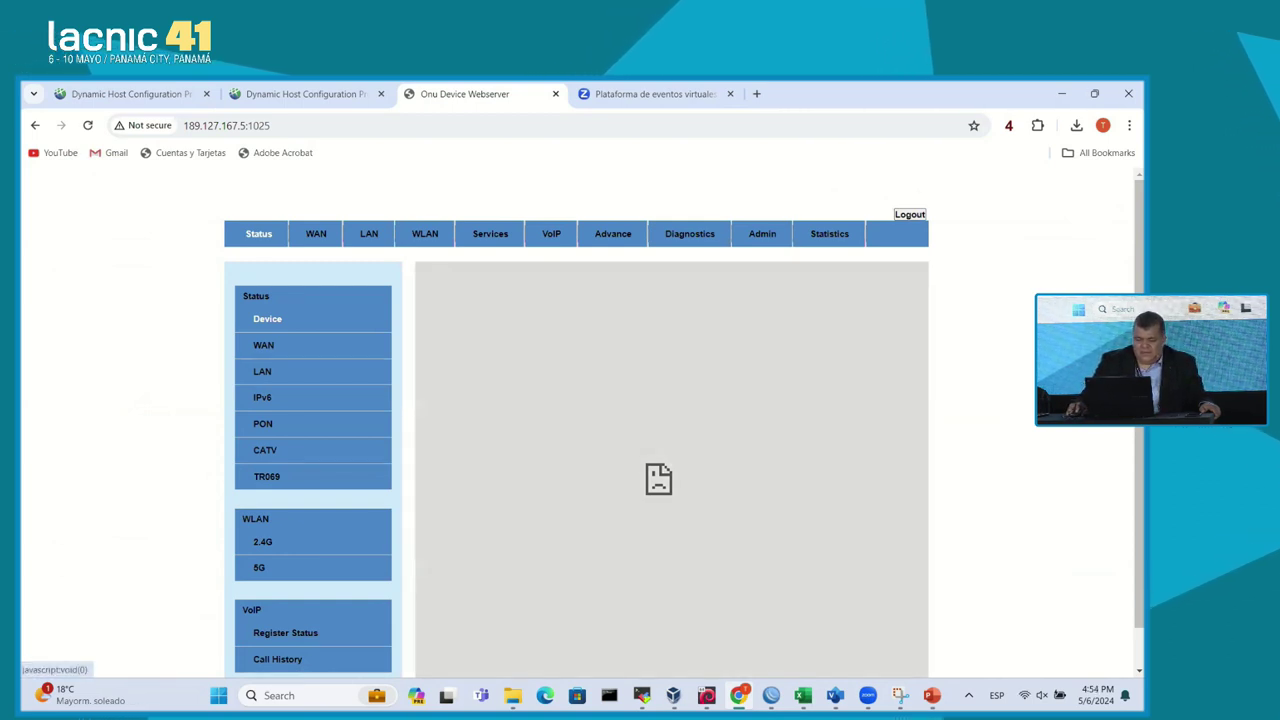
{"action": "left_click", "coordinate": [316, 234]}
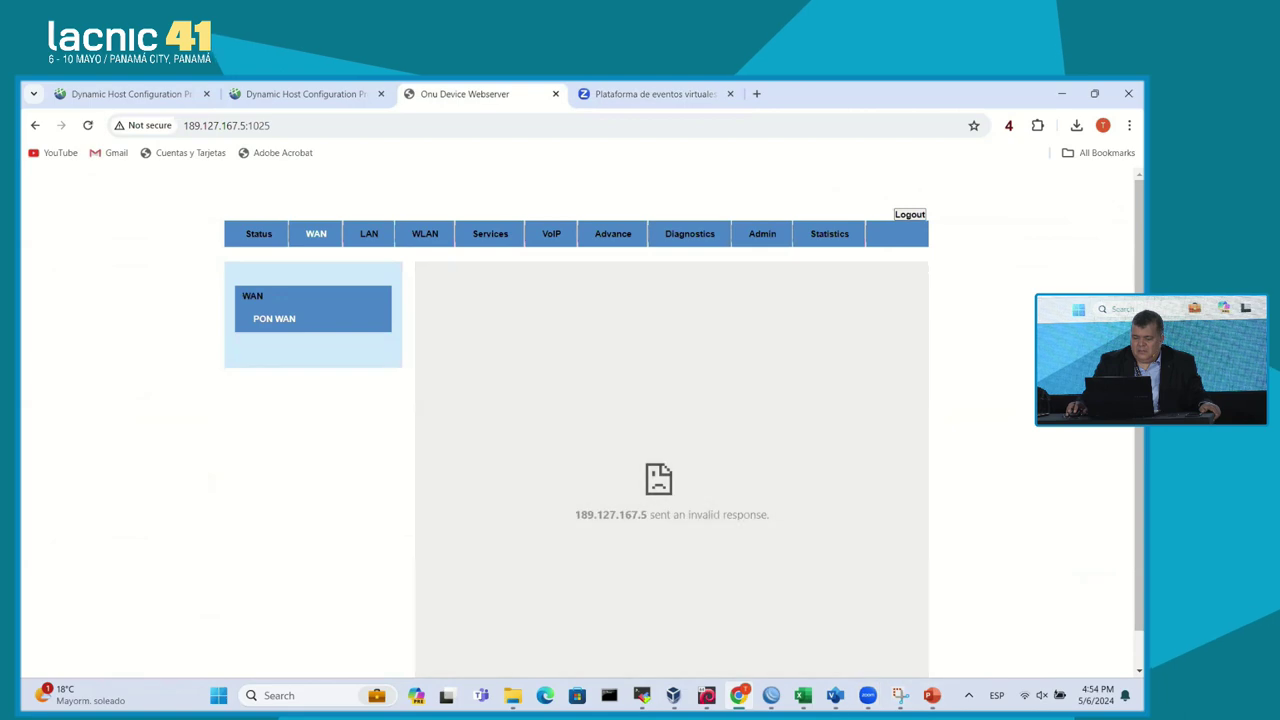
- Clear the open windows and return to PowerPoint at the "DEMO Local de DHCPv6-PD Mikrotik y KEA" slide
{"action": "left_click", "coordinate": [770, 695]}
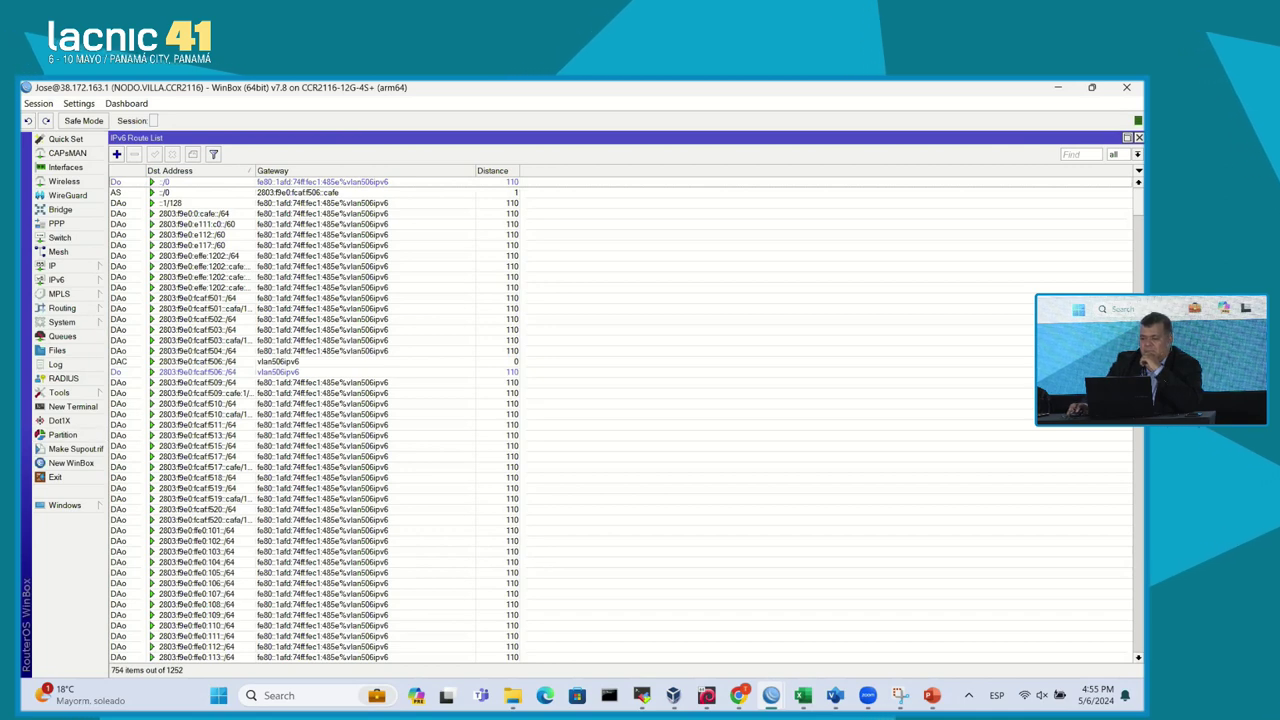
{"action": "key", "text": "alt+Tab"}
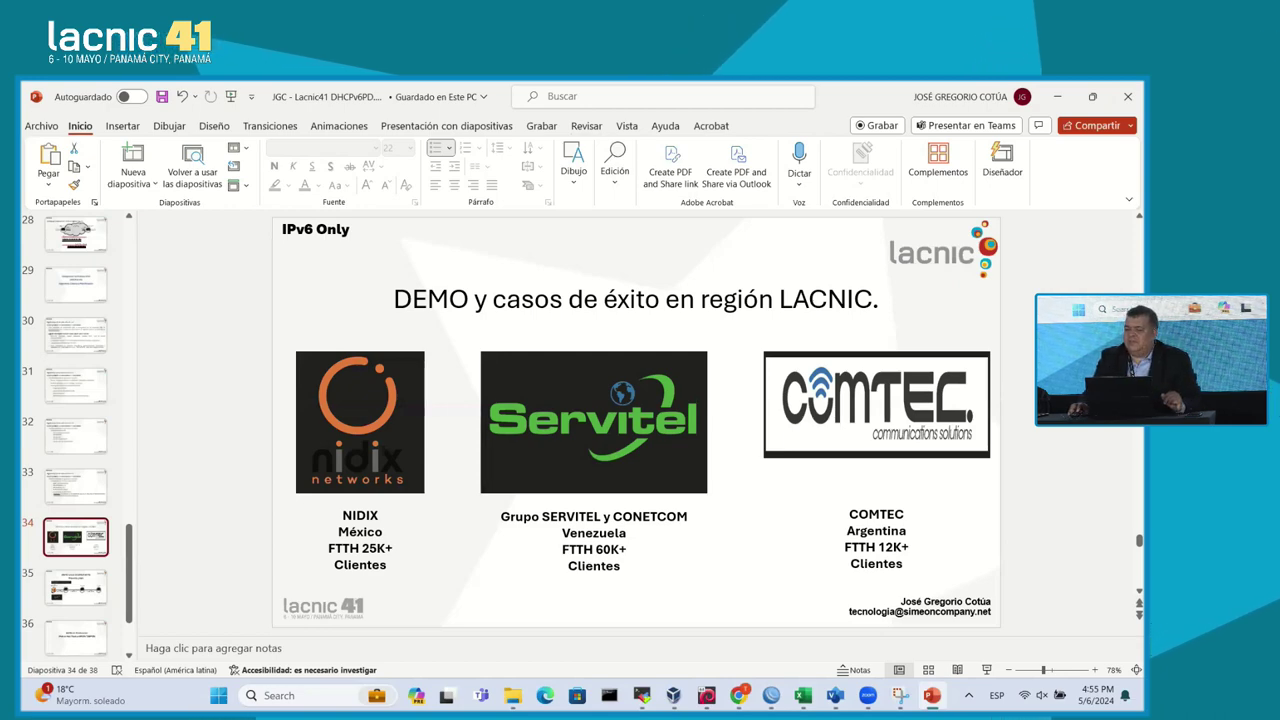
{"action": "key", "text": "alt+Tab"}
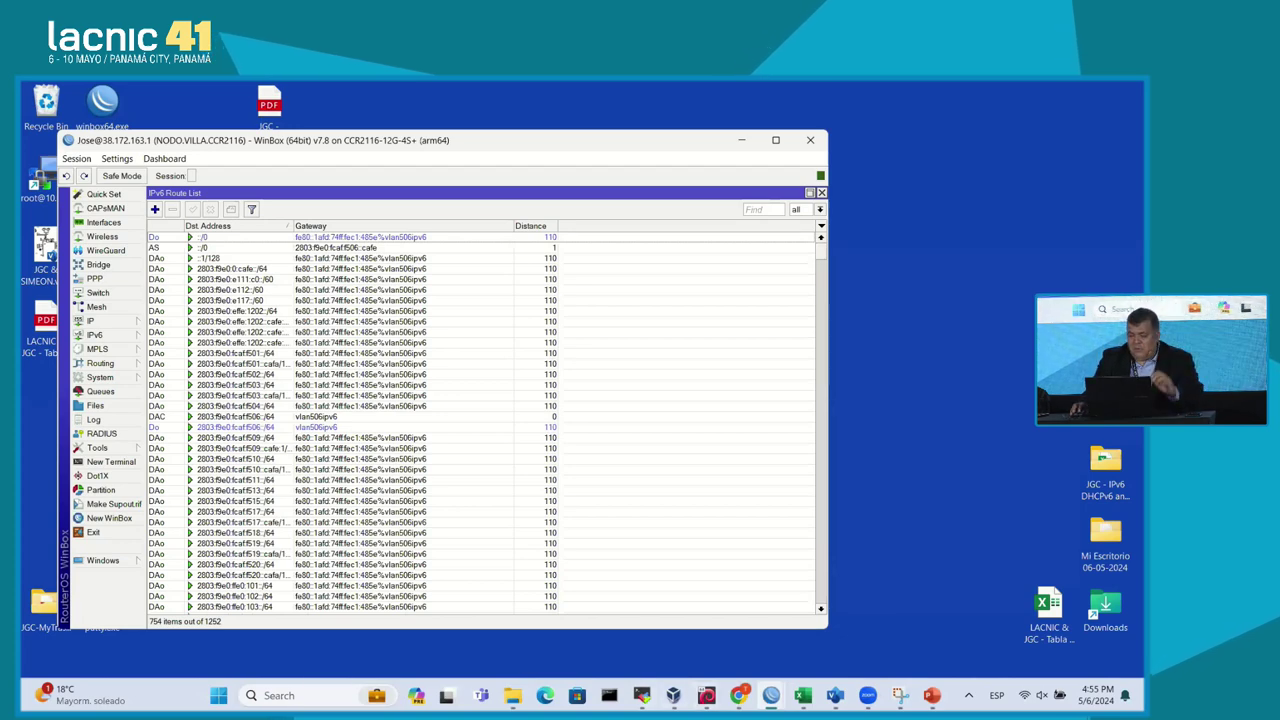
{"action": "key", "text": "super+d"}
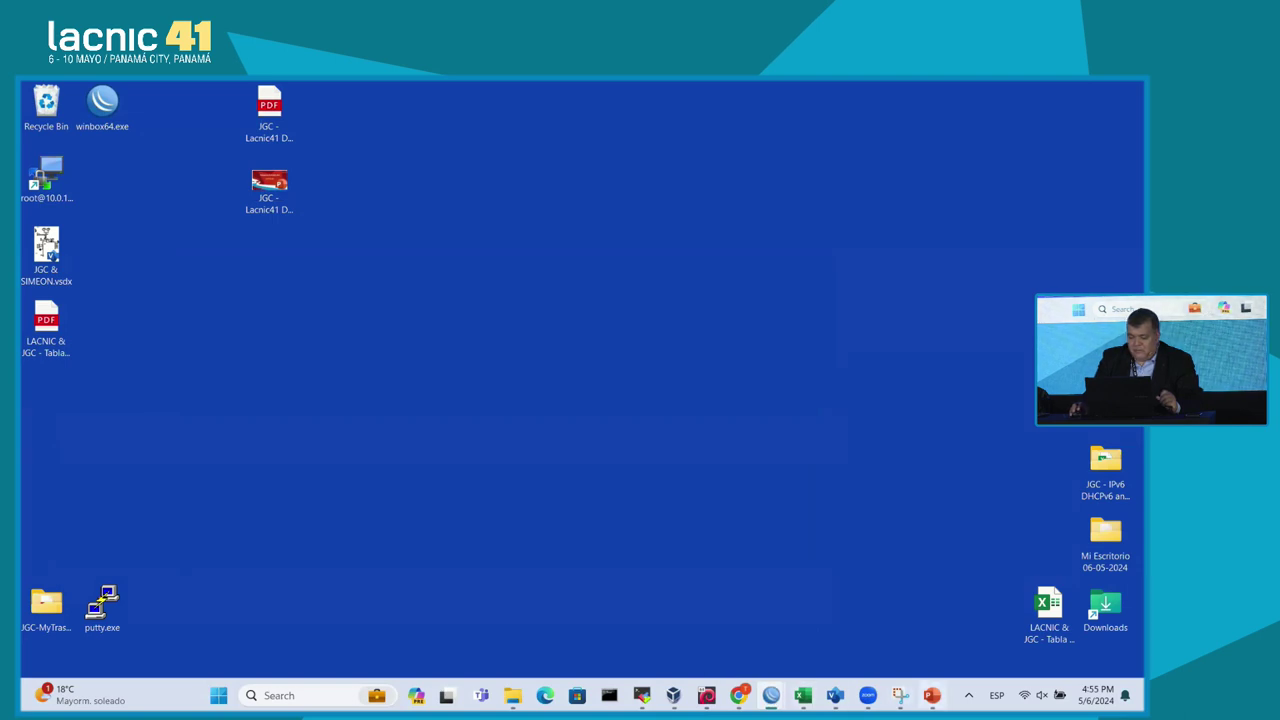
{"action": "left_click", "coordinate": [932, 695]}
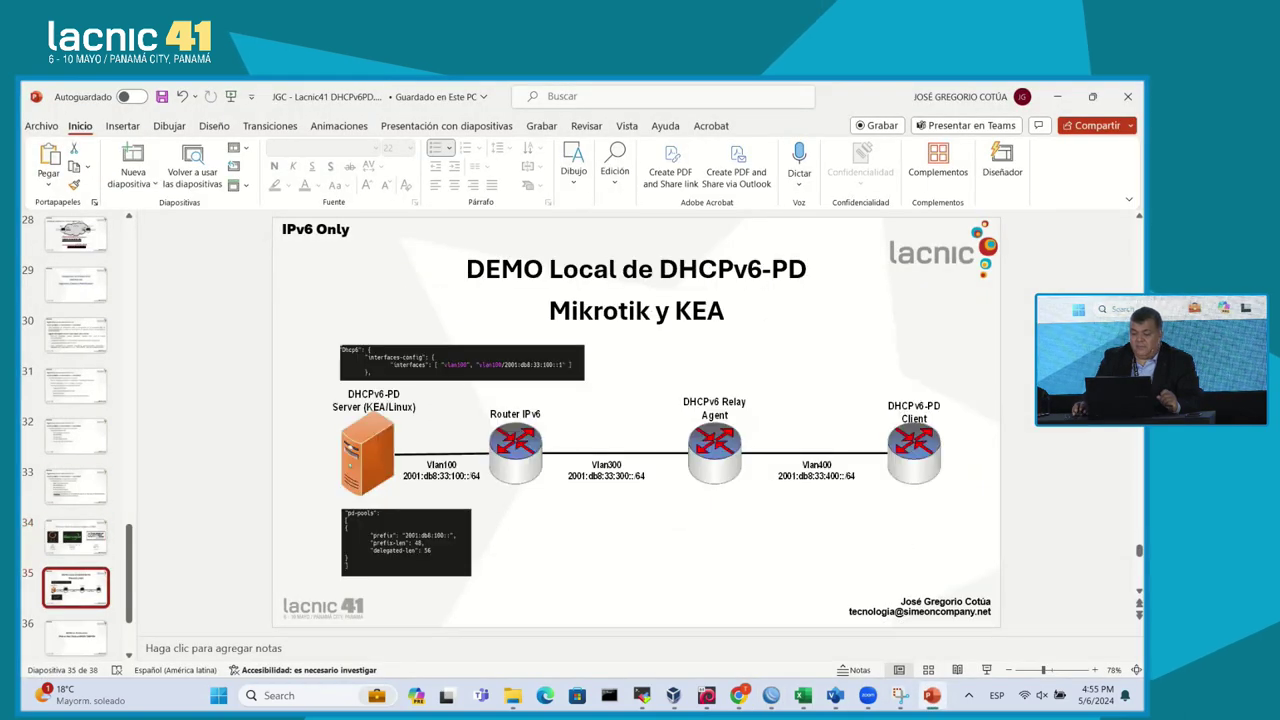